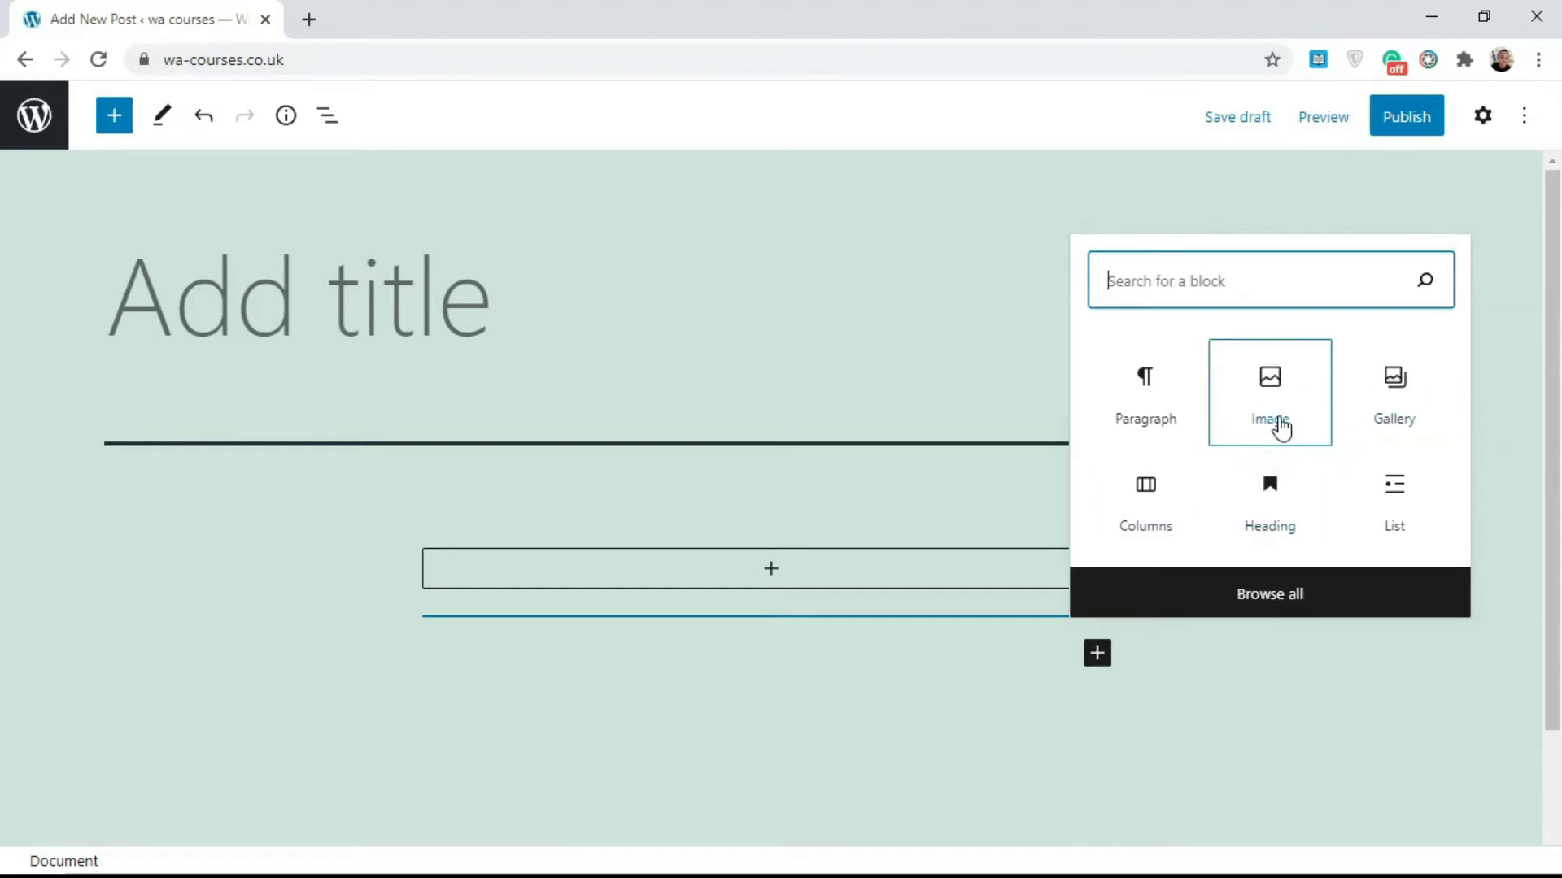
- Add a Gallery block to the post and upload pexels-photo-5214271.jpeg, pexels-photo-6359595.jpeg and pexels-photo-2971245.jpeg for it
click(1410, 407)
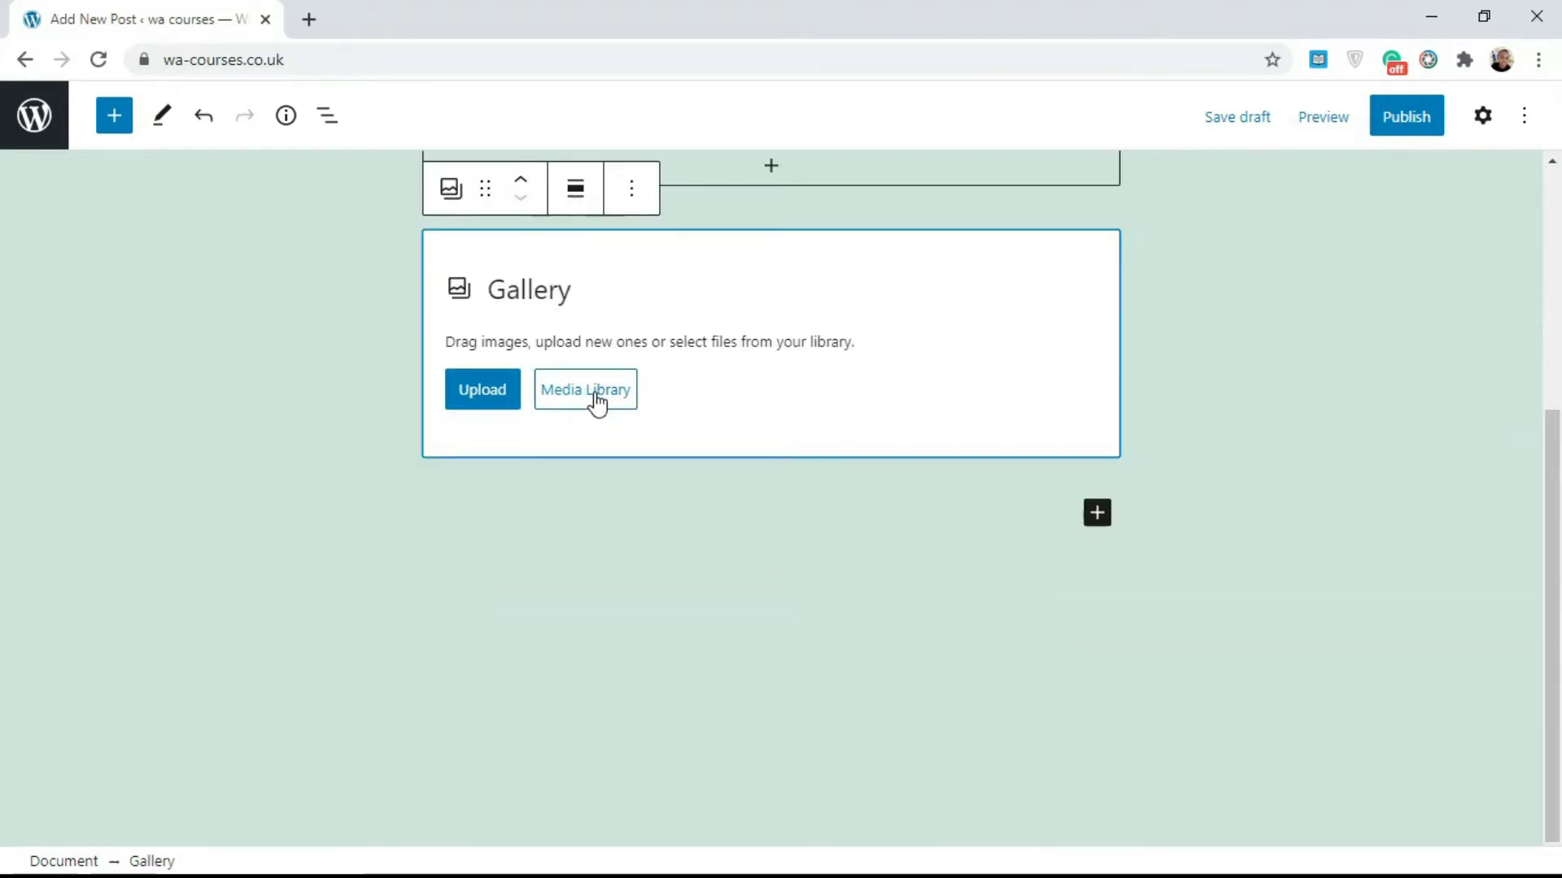
click(600, 402)
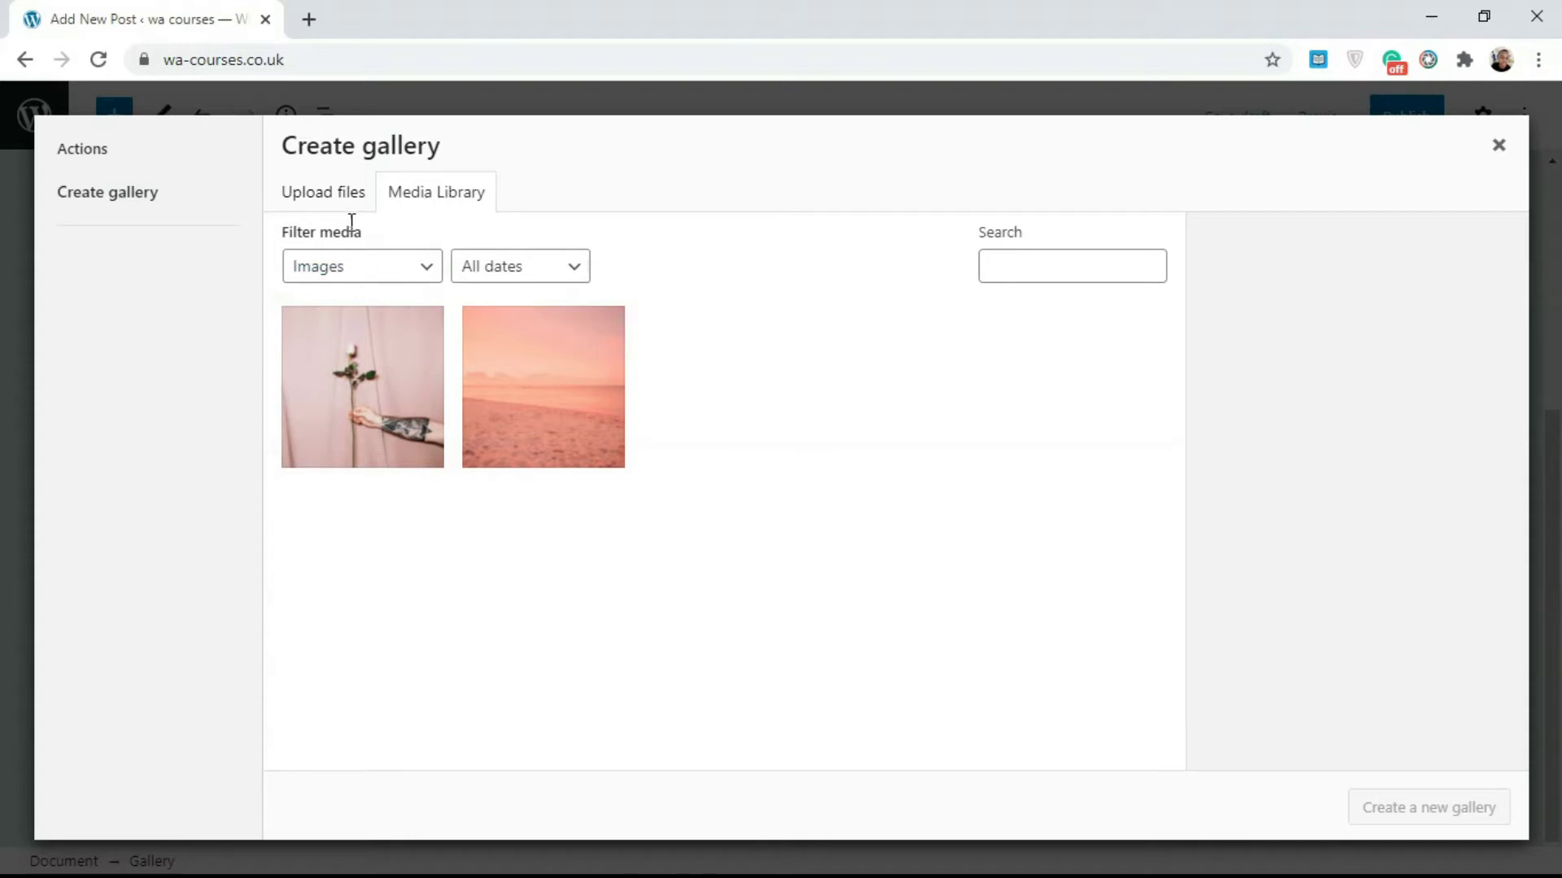
click(334, 195)
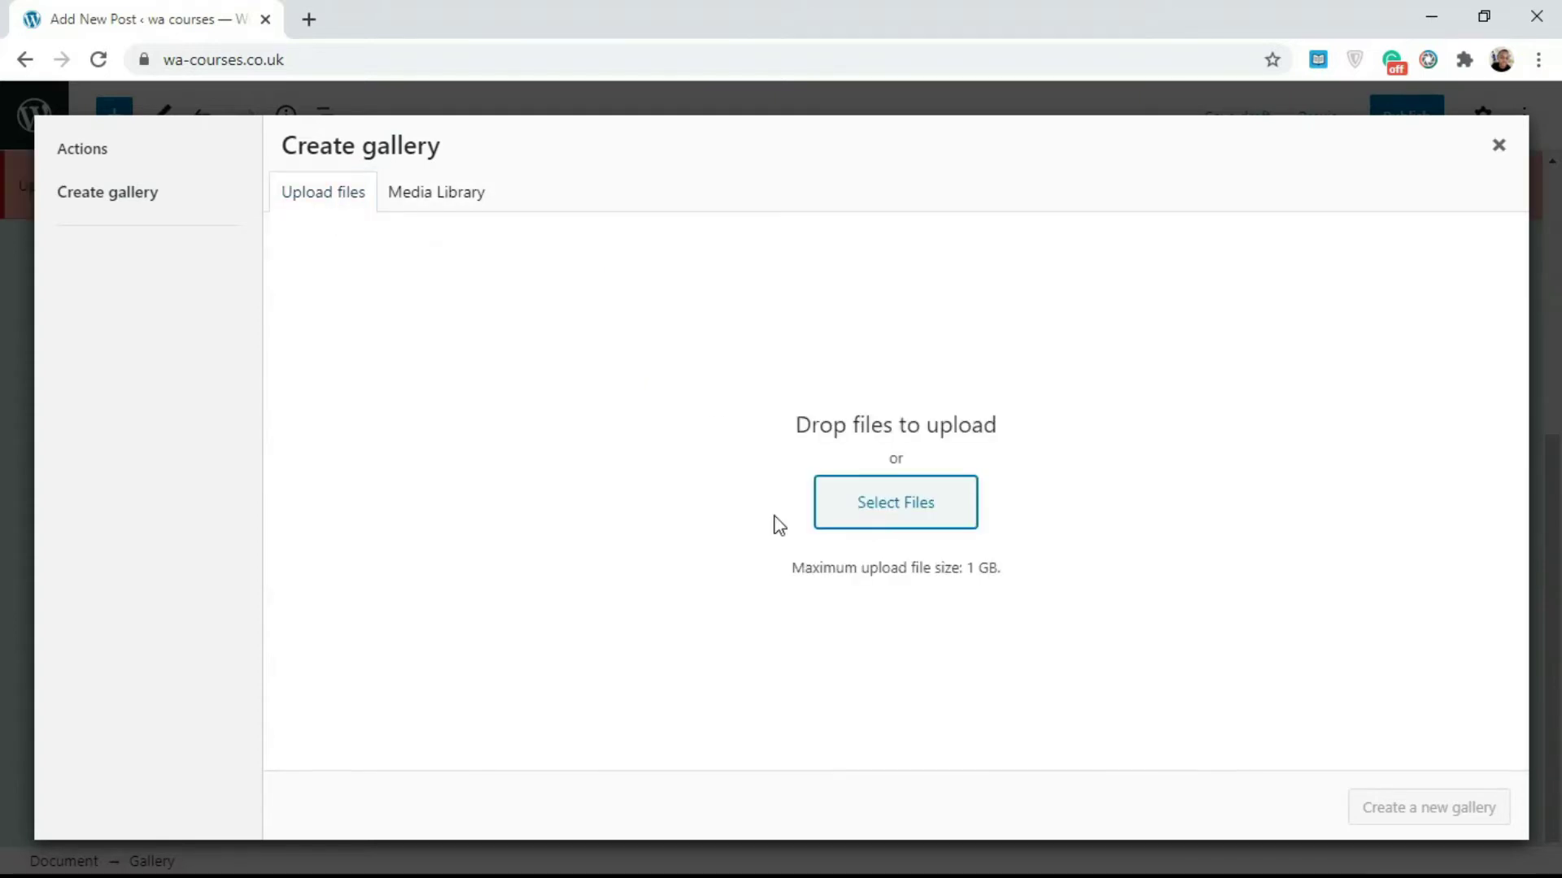
click(846, 520)
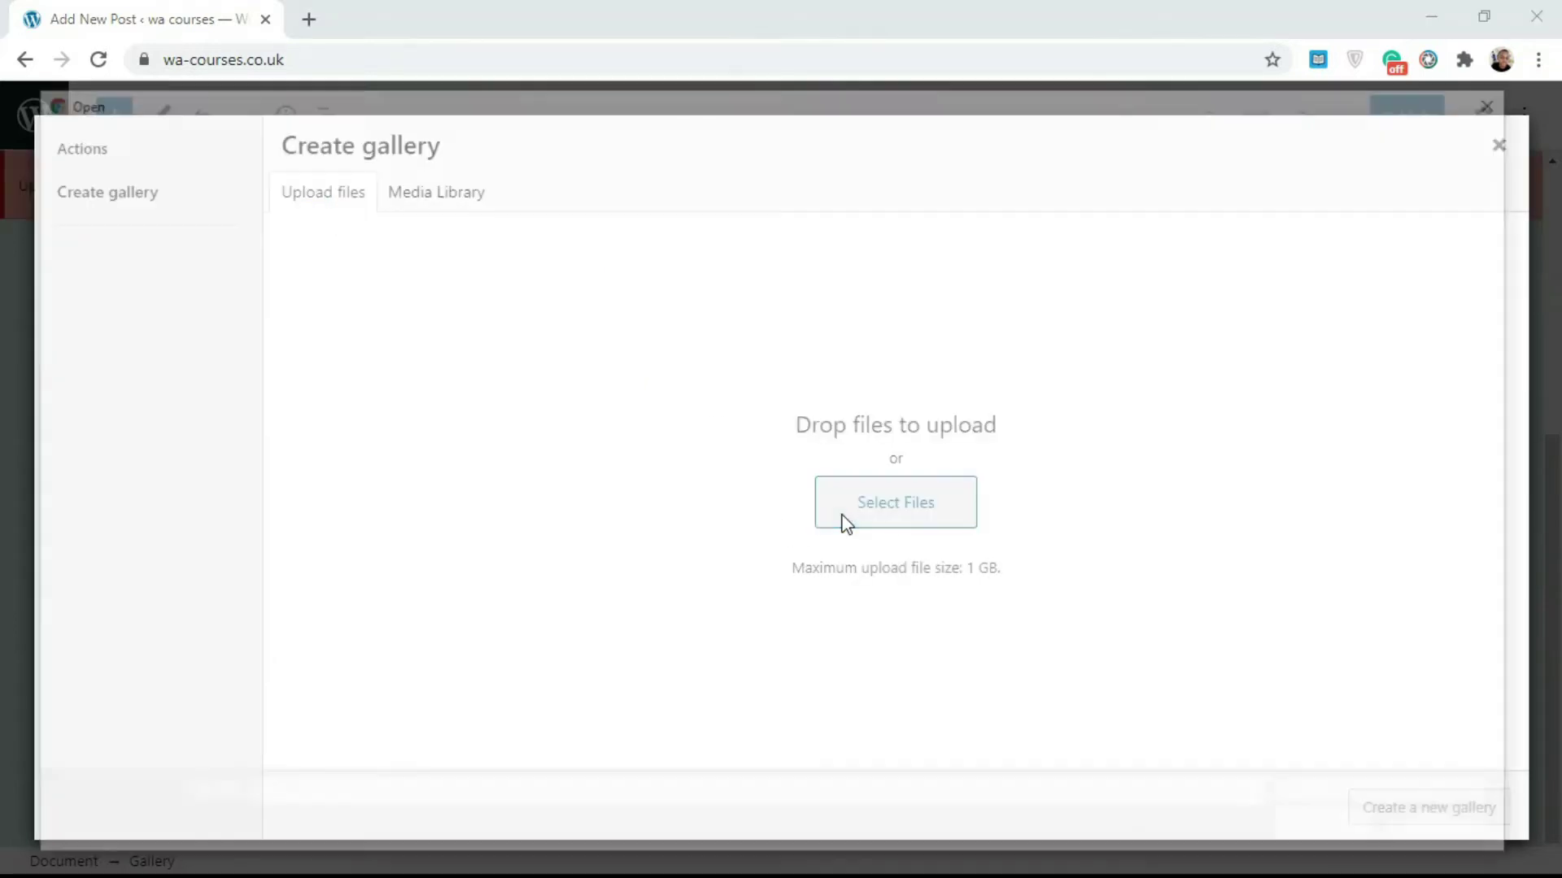
click(404, 286)
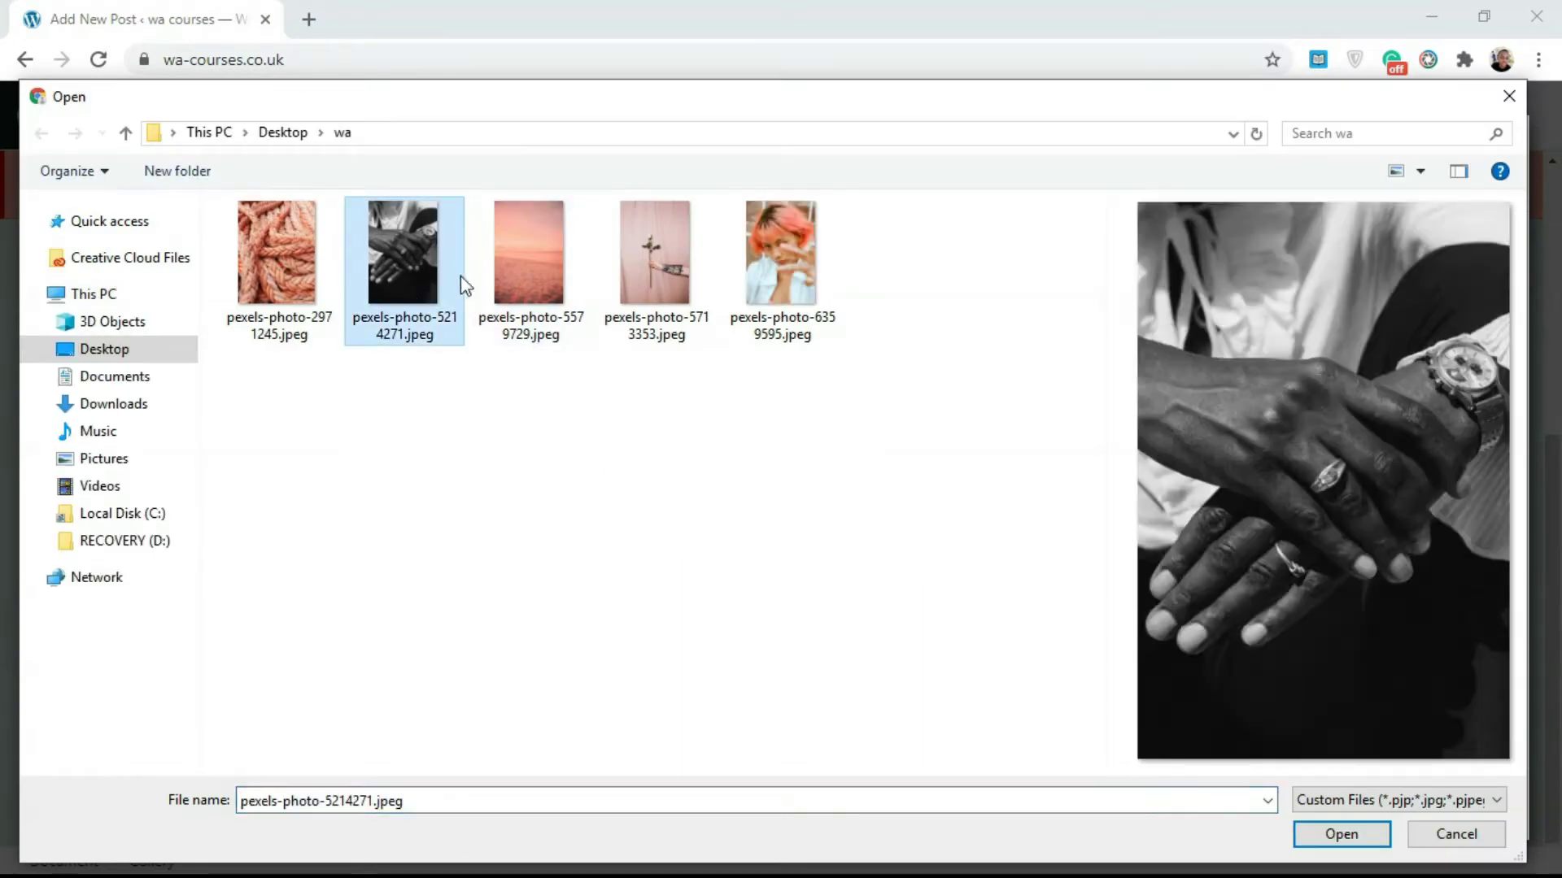
ctrl+click(763, 275)
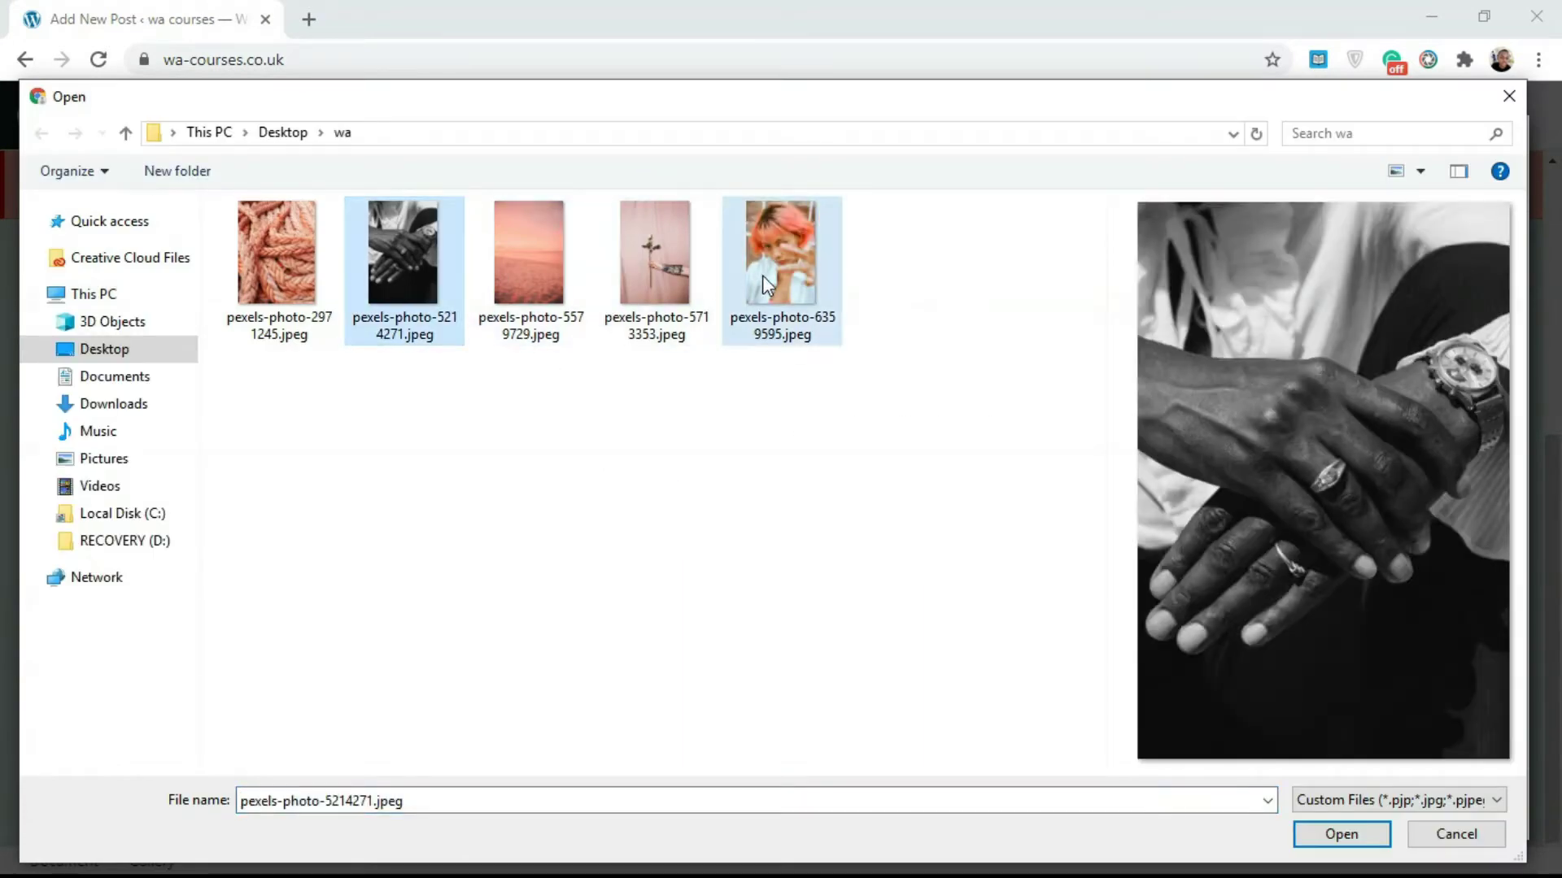
ctrl+click(304, 281)
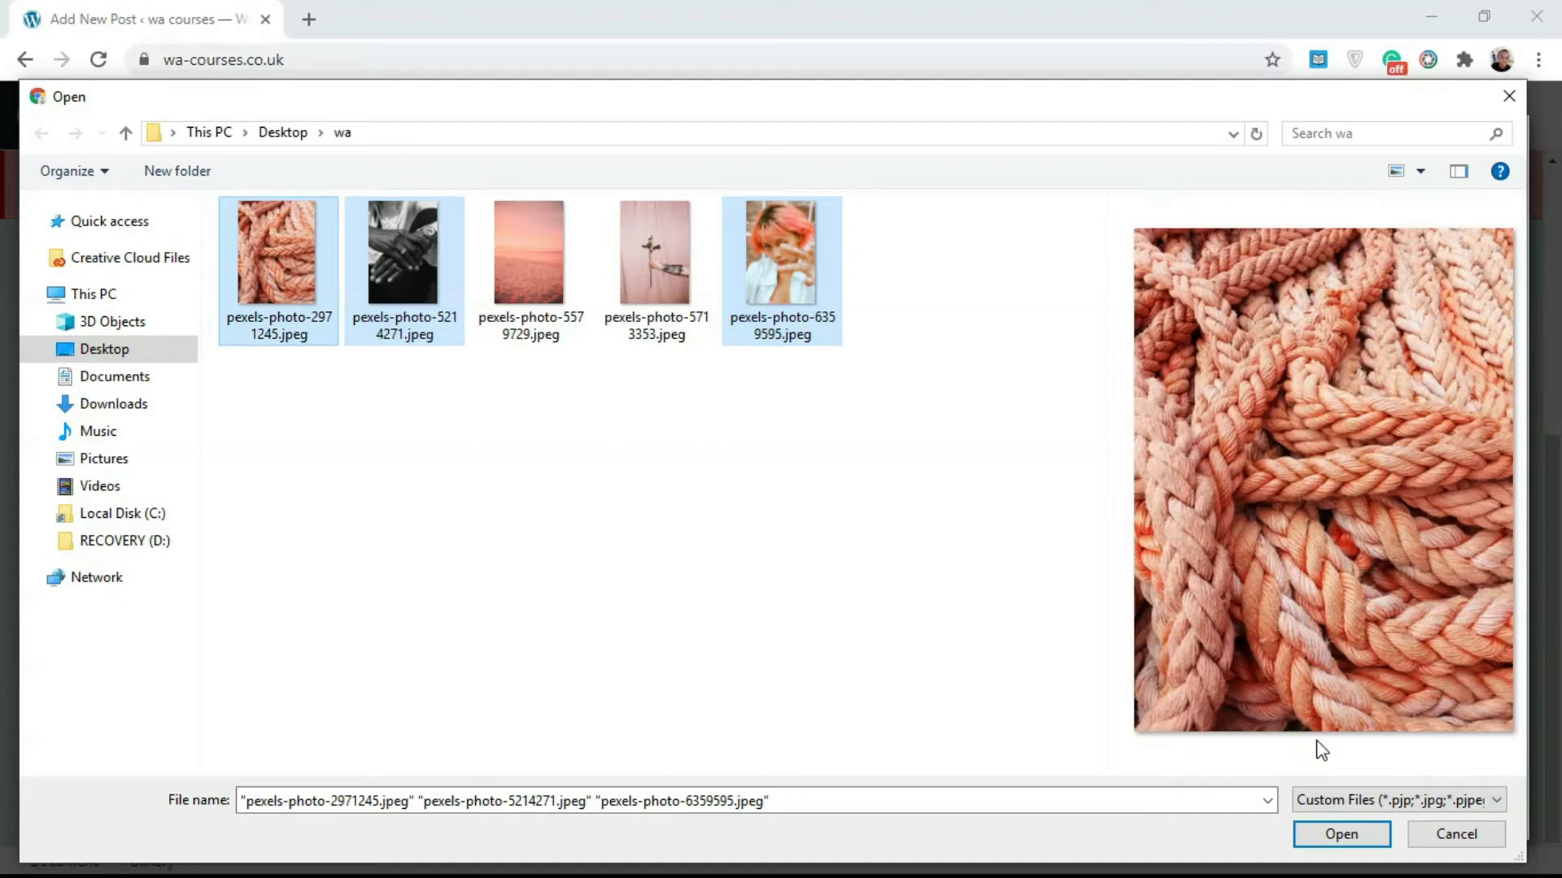
click(1341, 835)
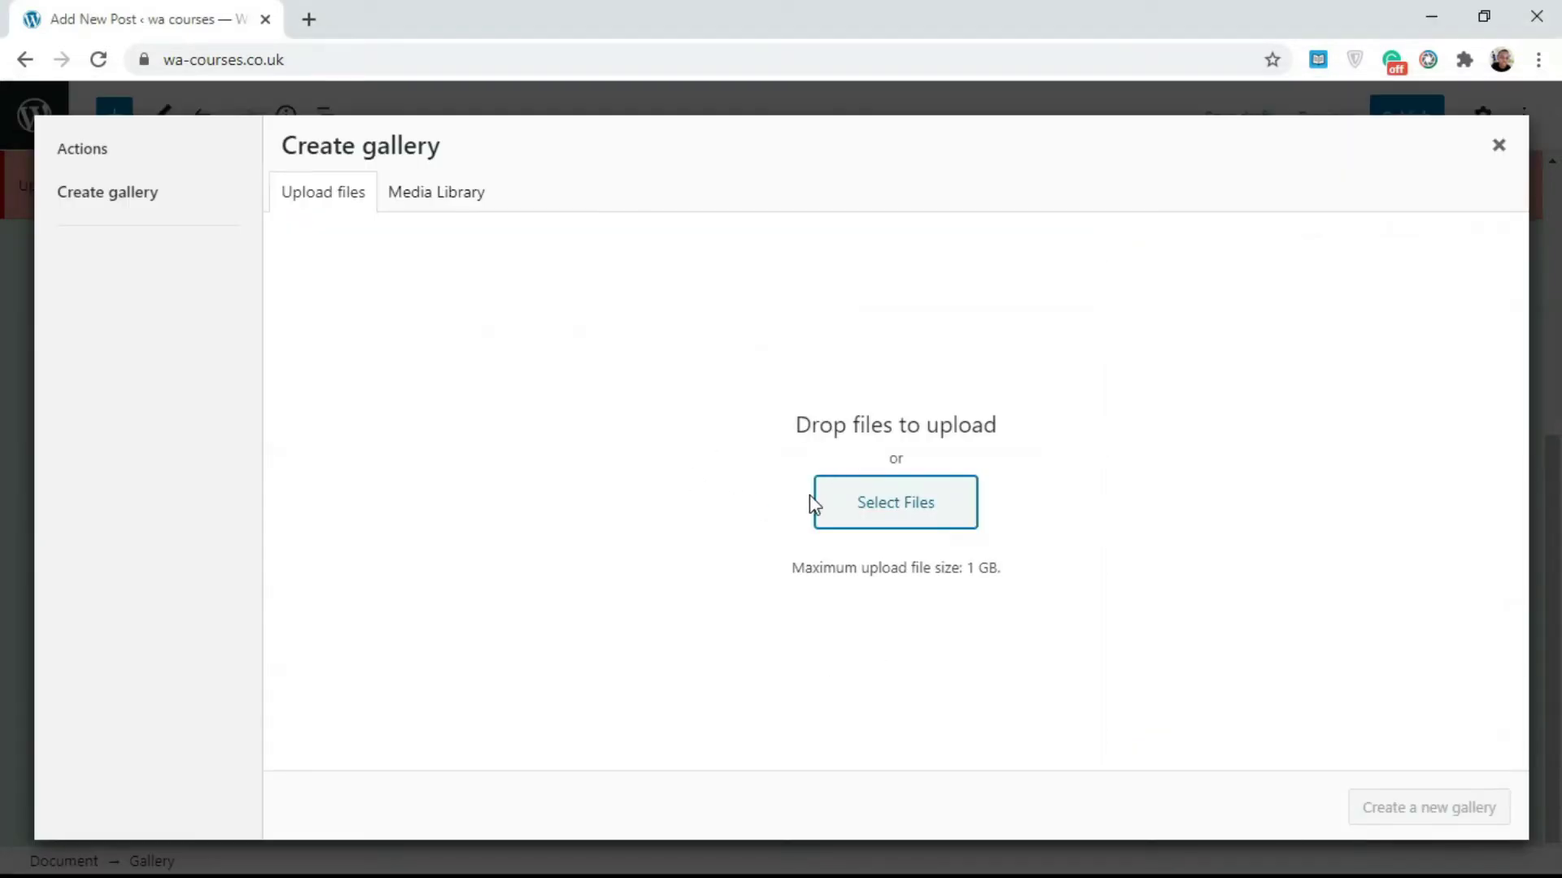
- Select all five images in the media library for the gallery, starting with the girl and ending with the beach
click(424, 189)
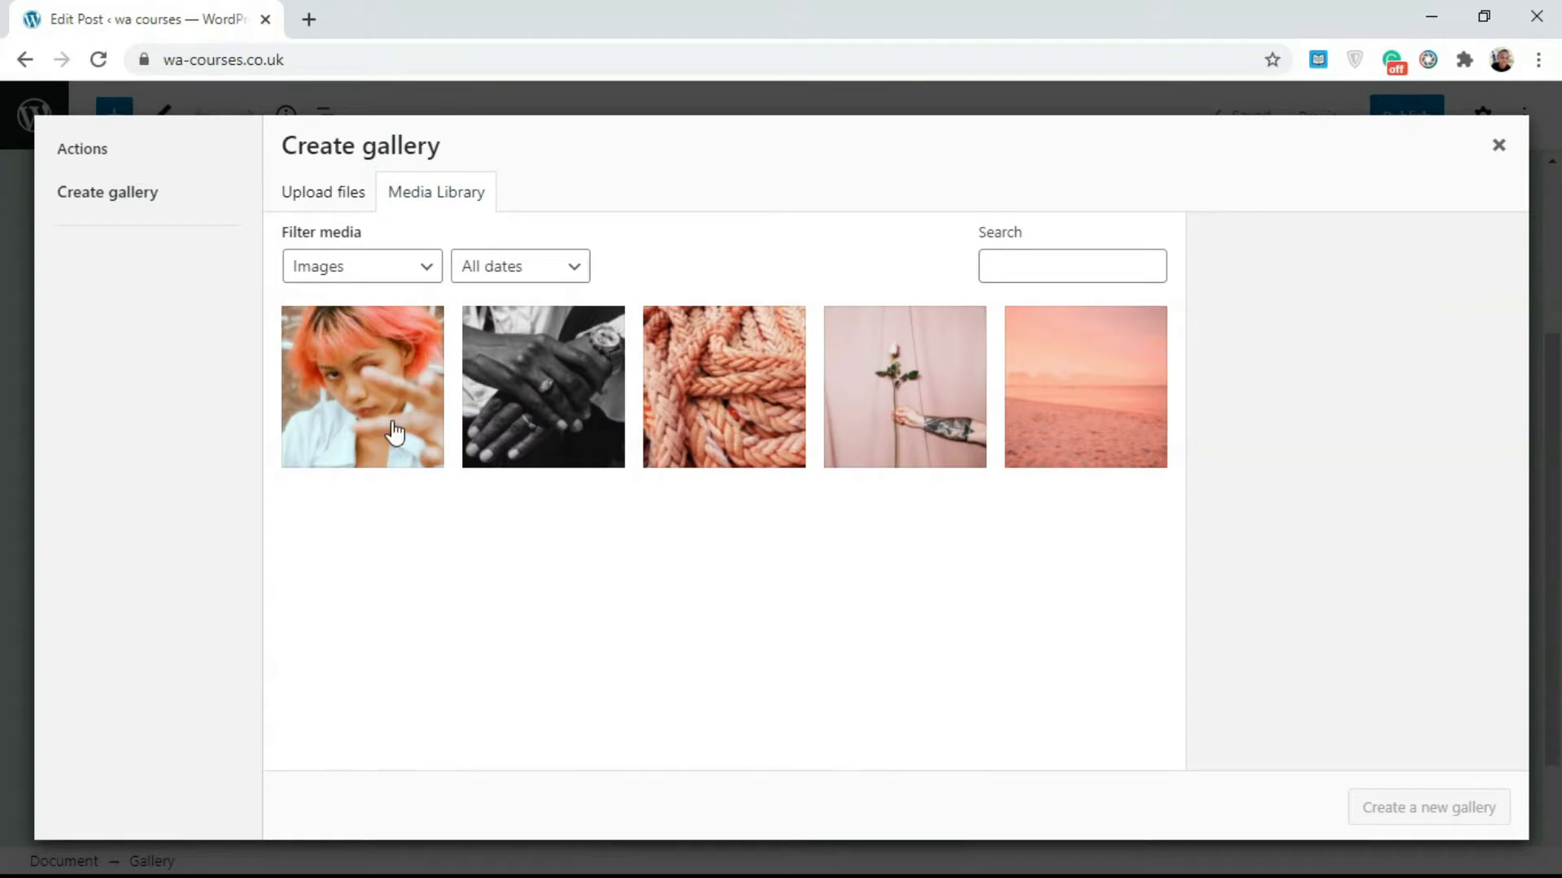
click(397, 432)
click(521, 401)
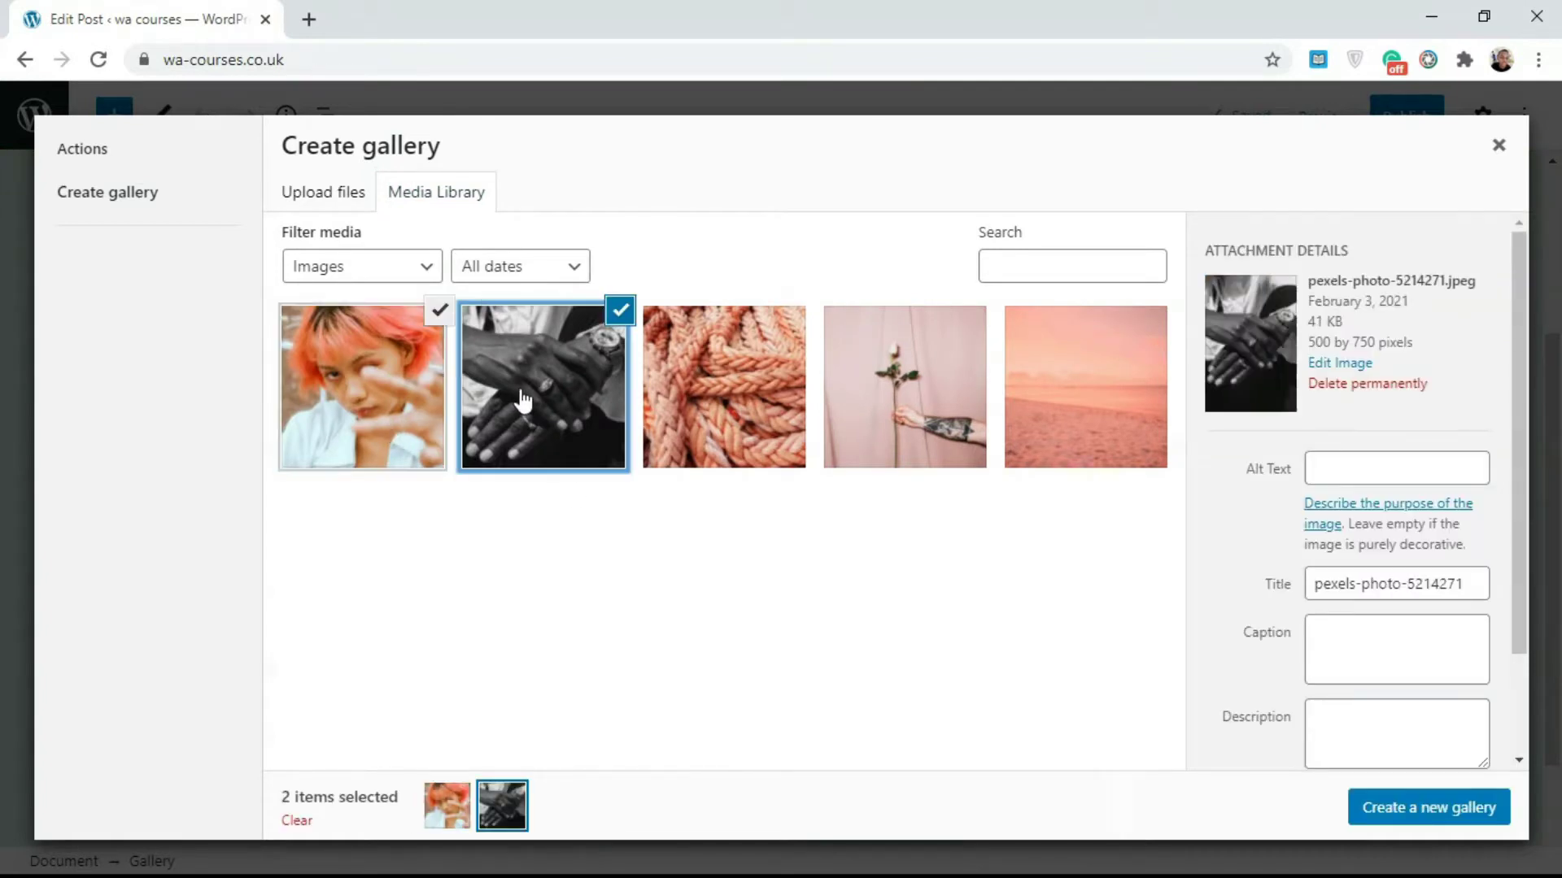
click(691, 392)
click(893, 379)
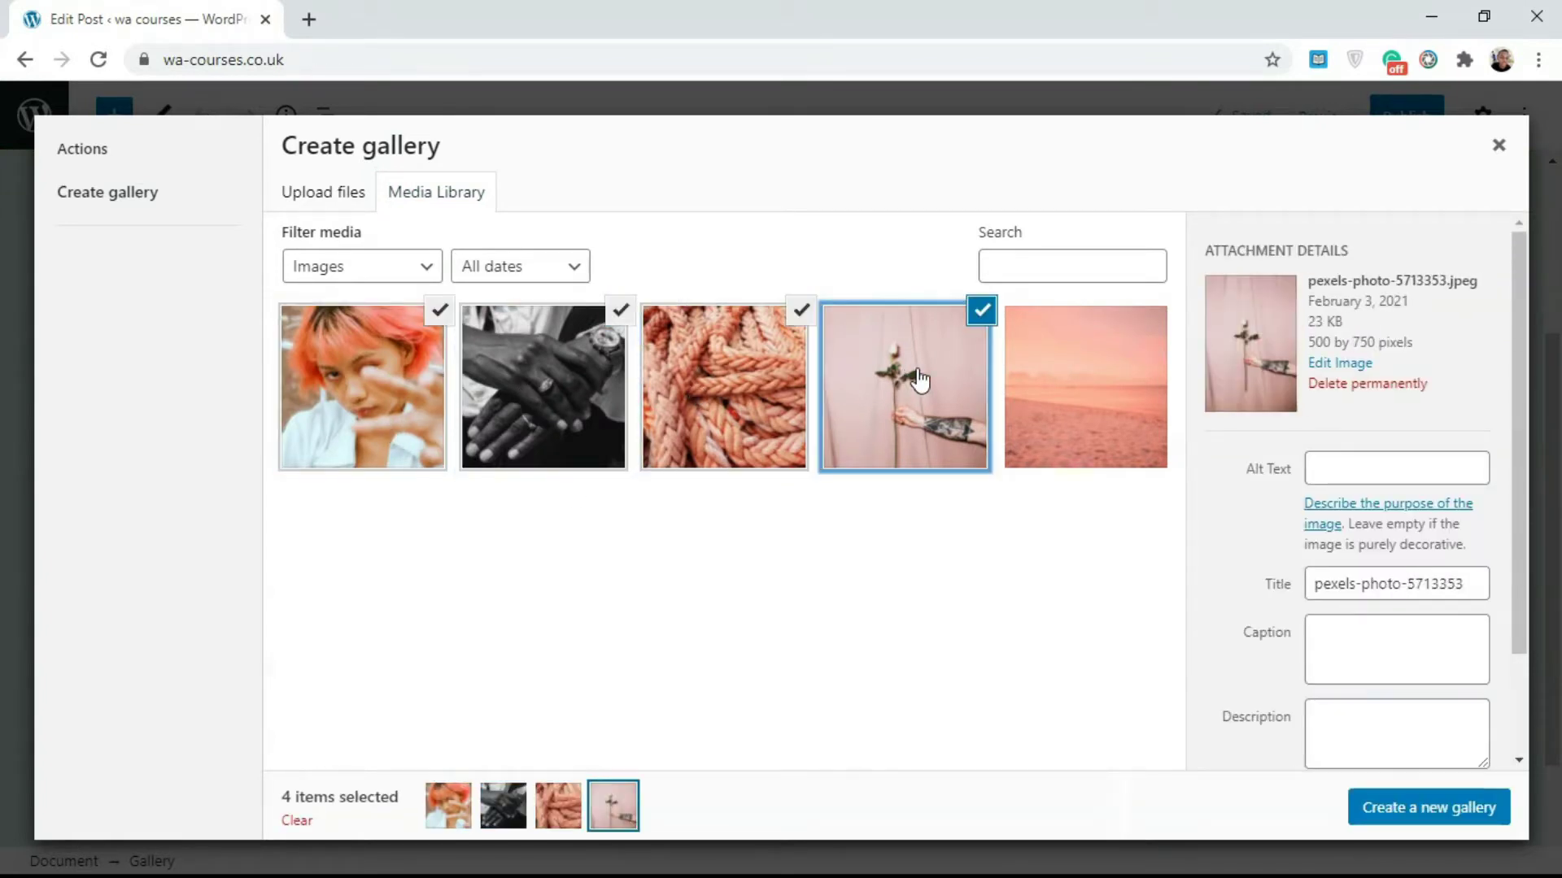
click(1044, 378)
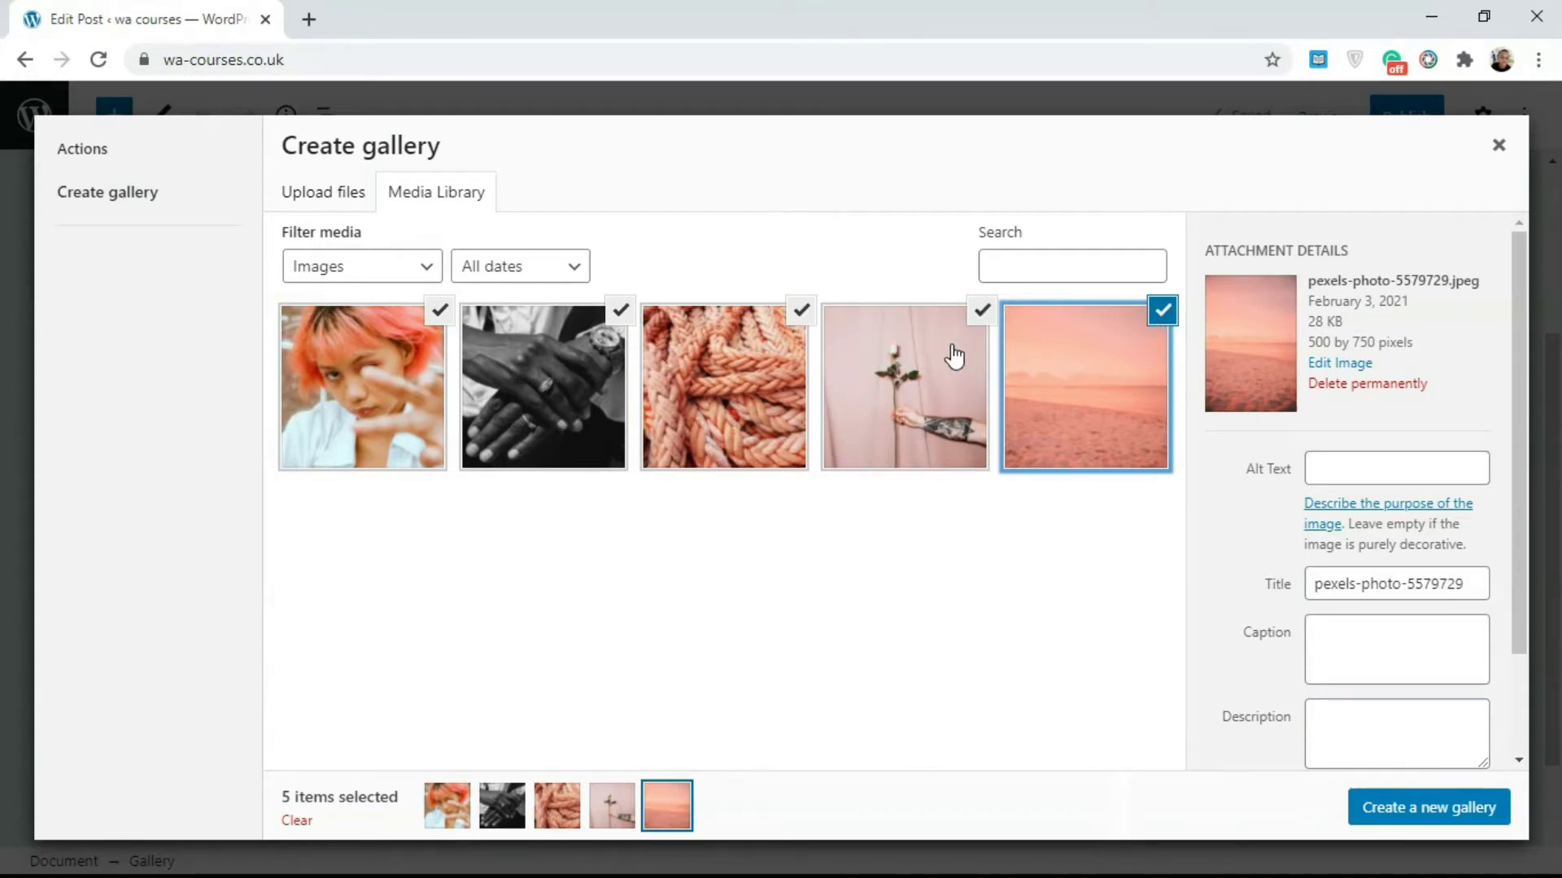
- Deselect the rope and hands photos, and select the hands photo again followed by the rope photo
click(805, 318)
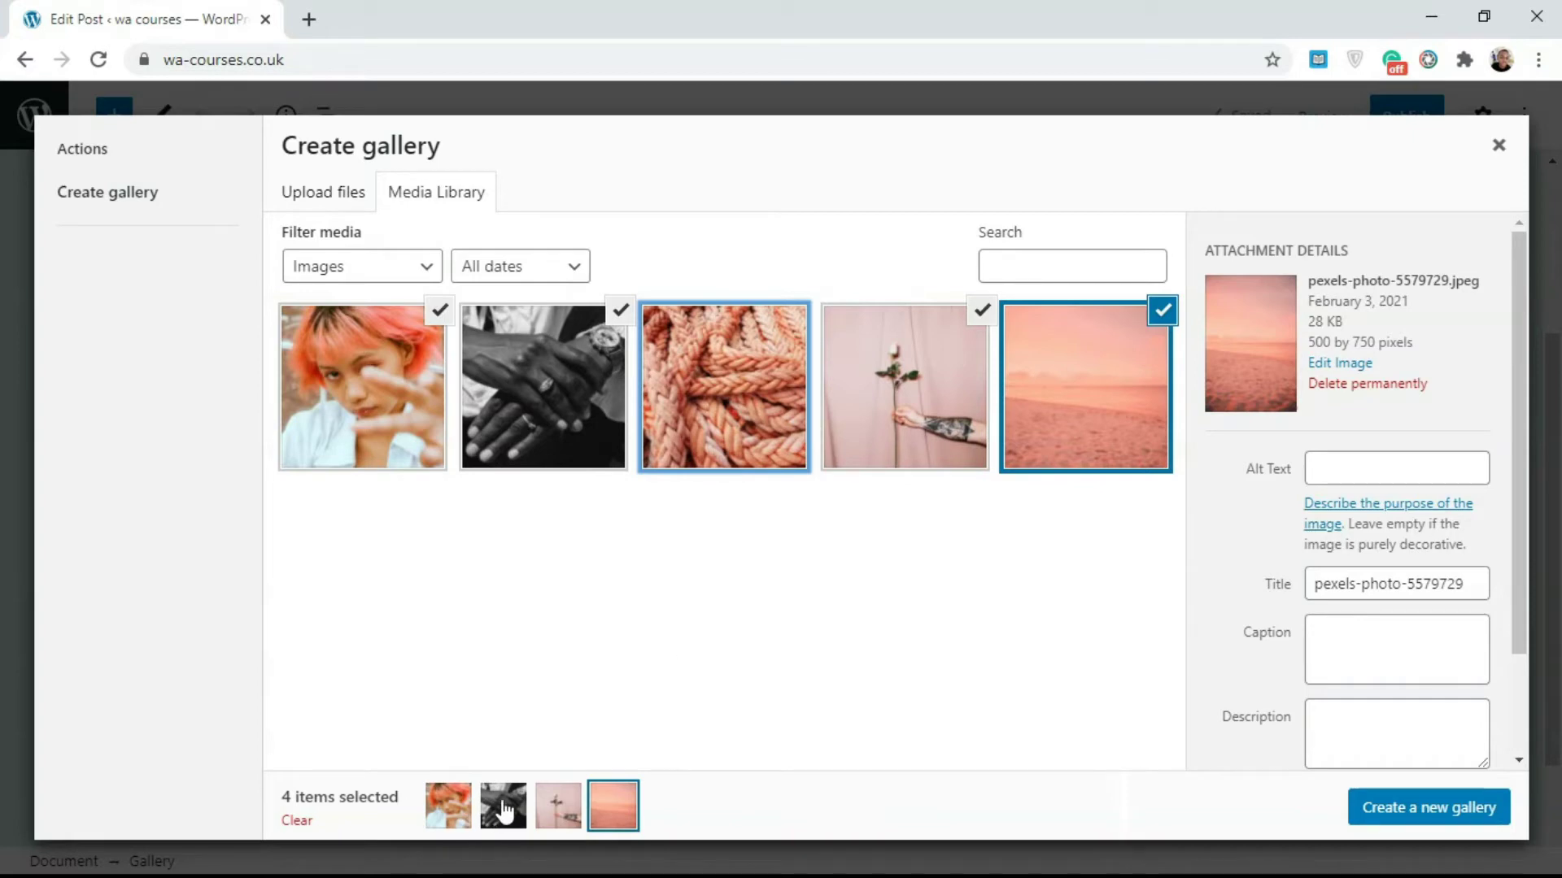
click(620, 312)
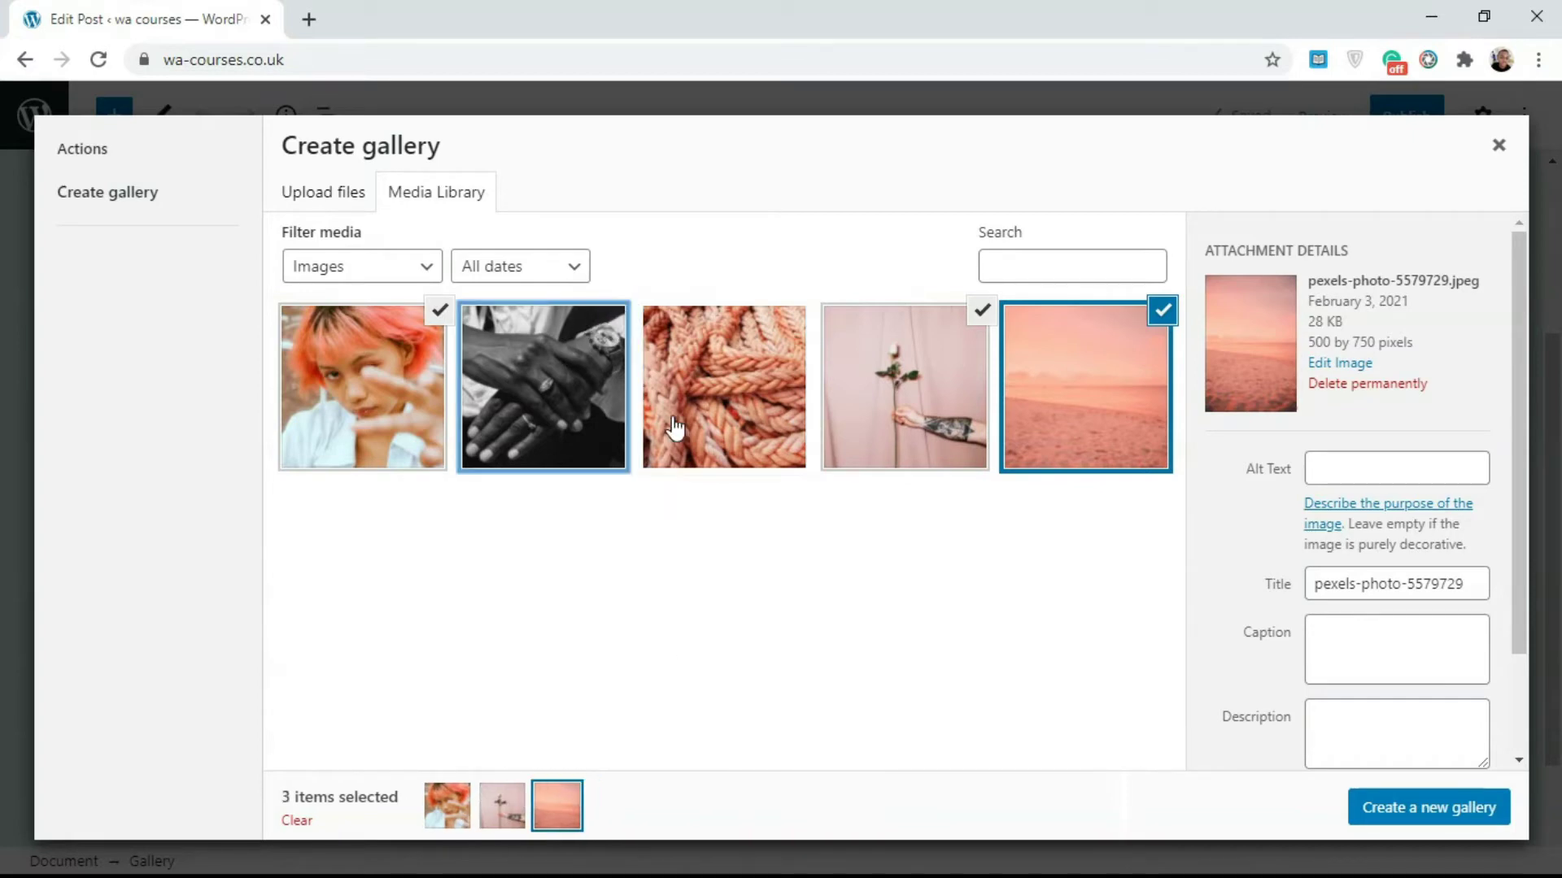
click(620, 312)
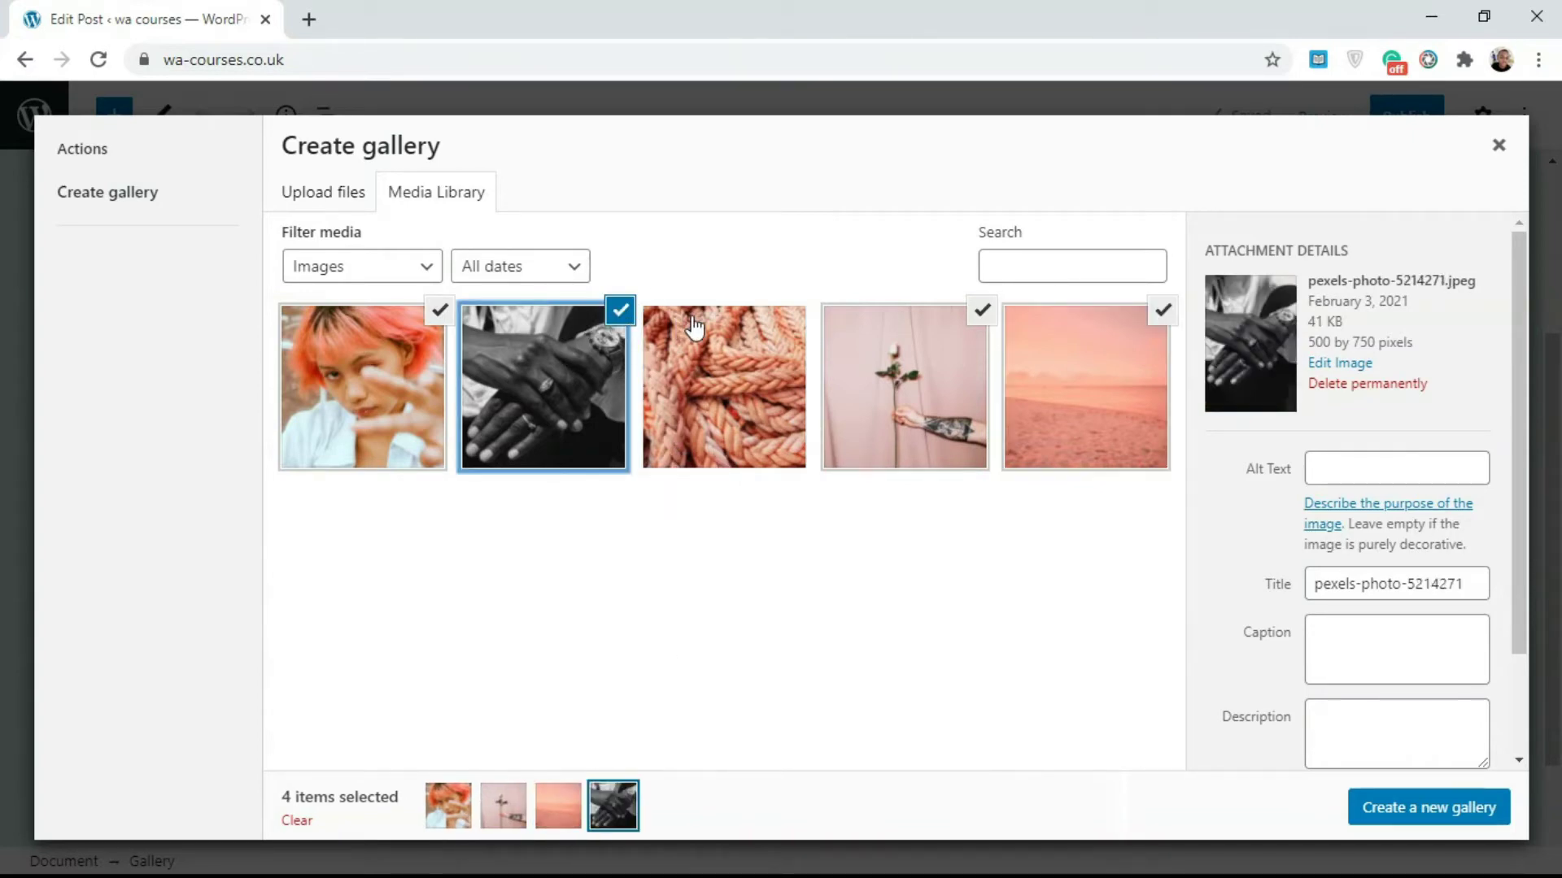
click(755, 358)
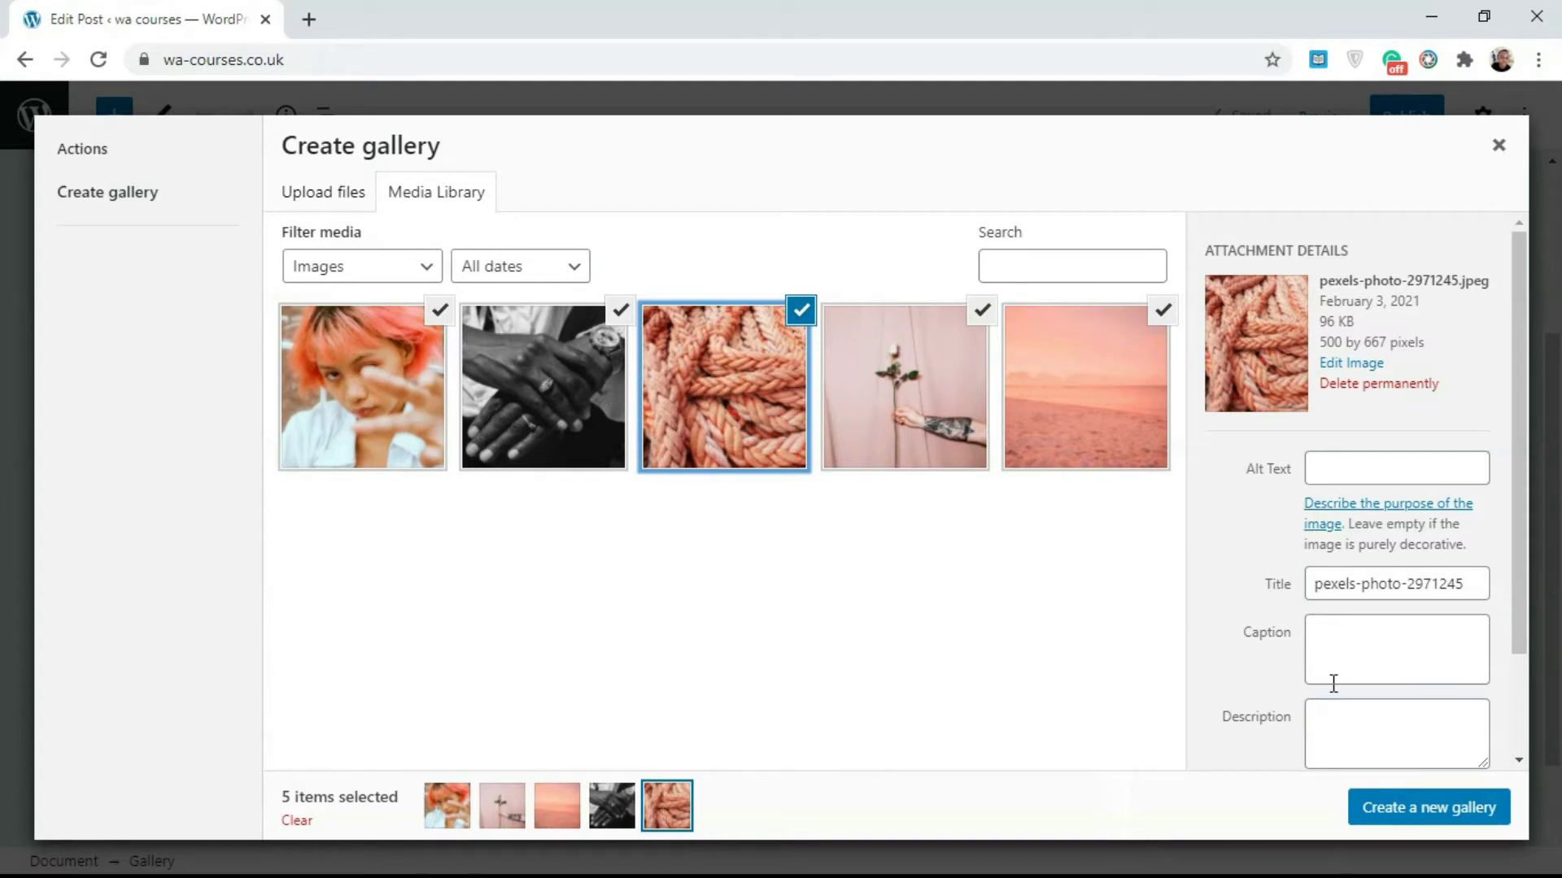
- Create the gallery from the selected images and caption the first photo "girl" and the second "flower"
click(1423, 816)
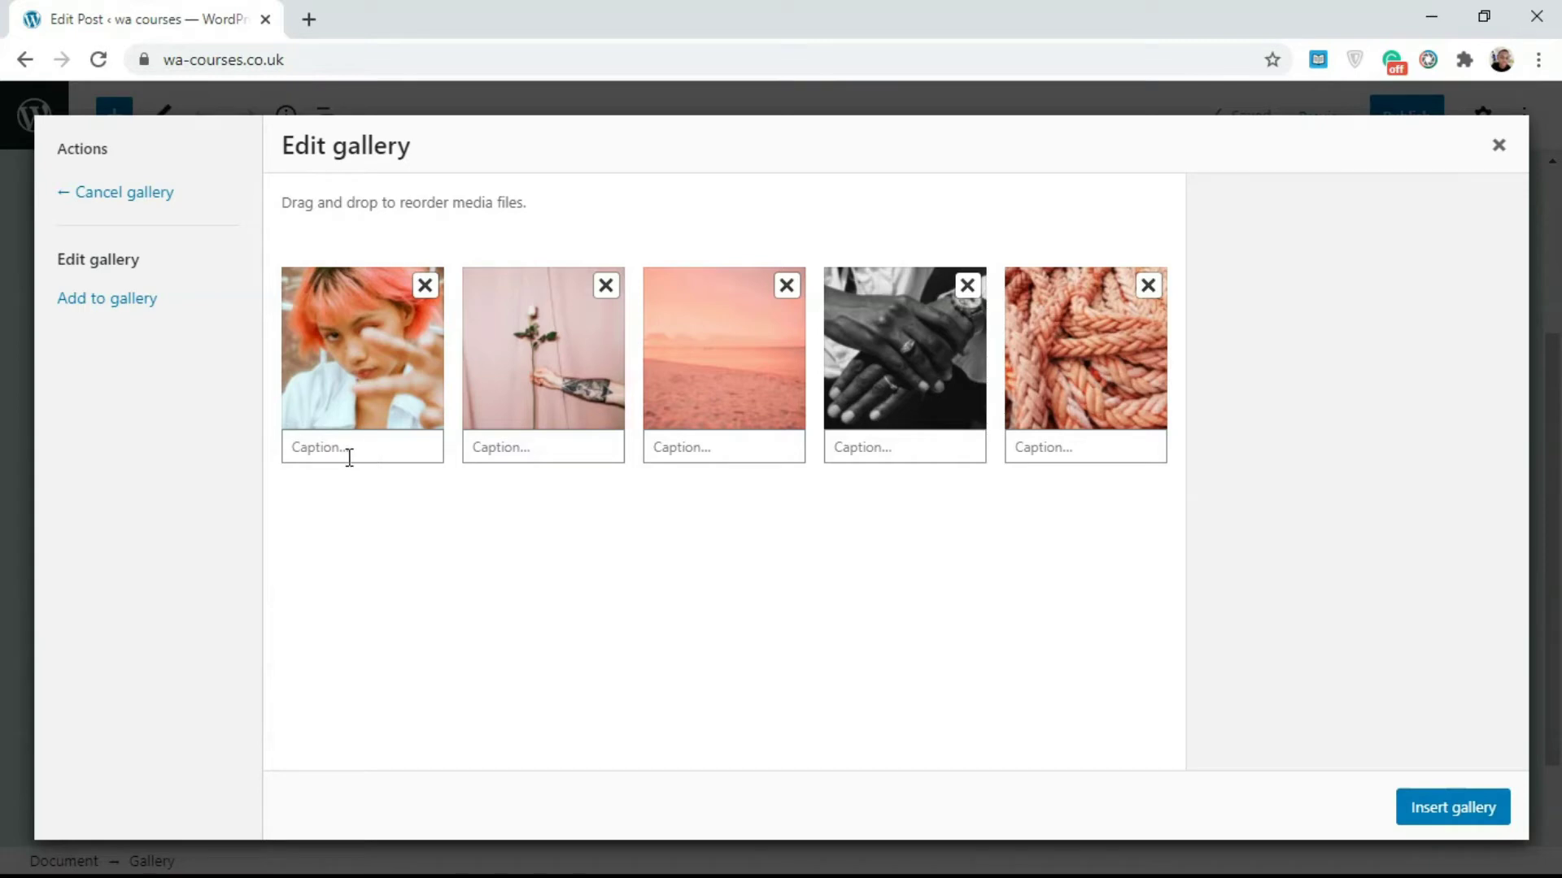
click(302, 449)
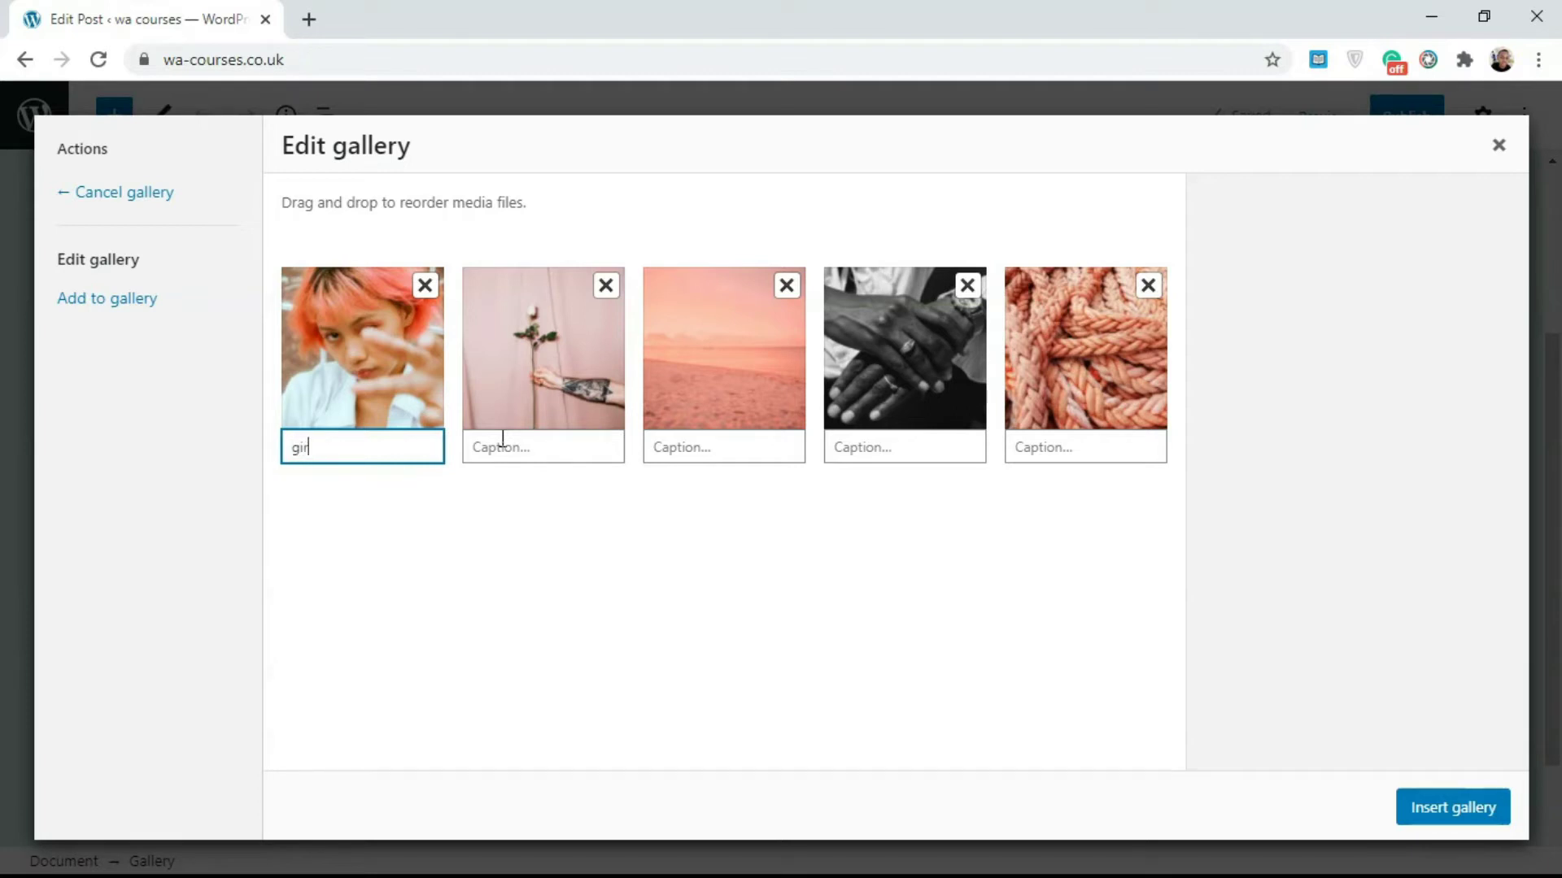
click(542, 440)
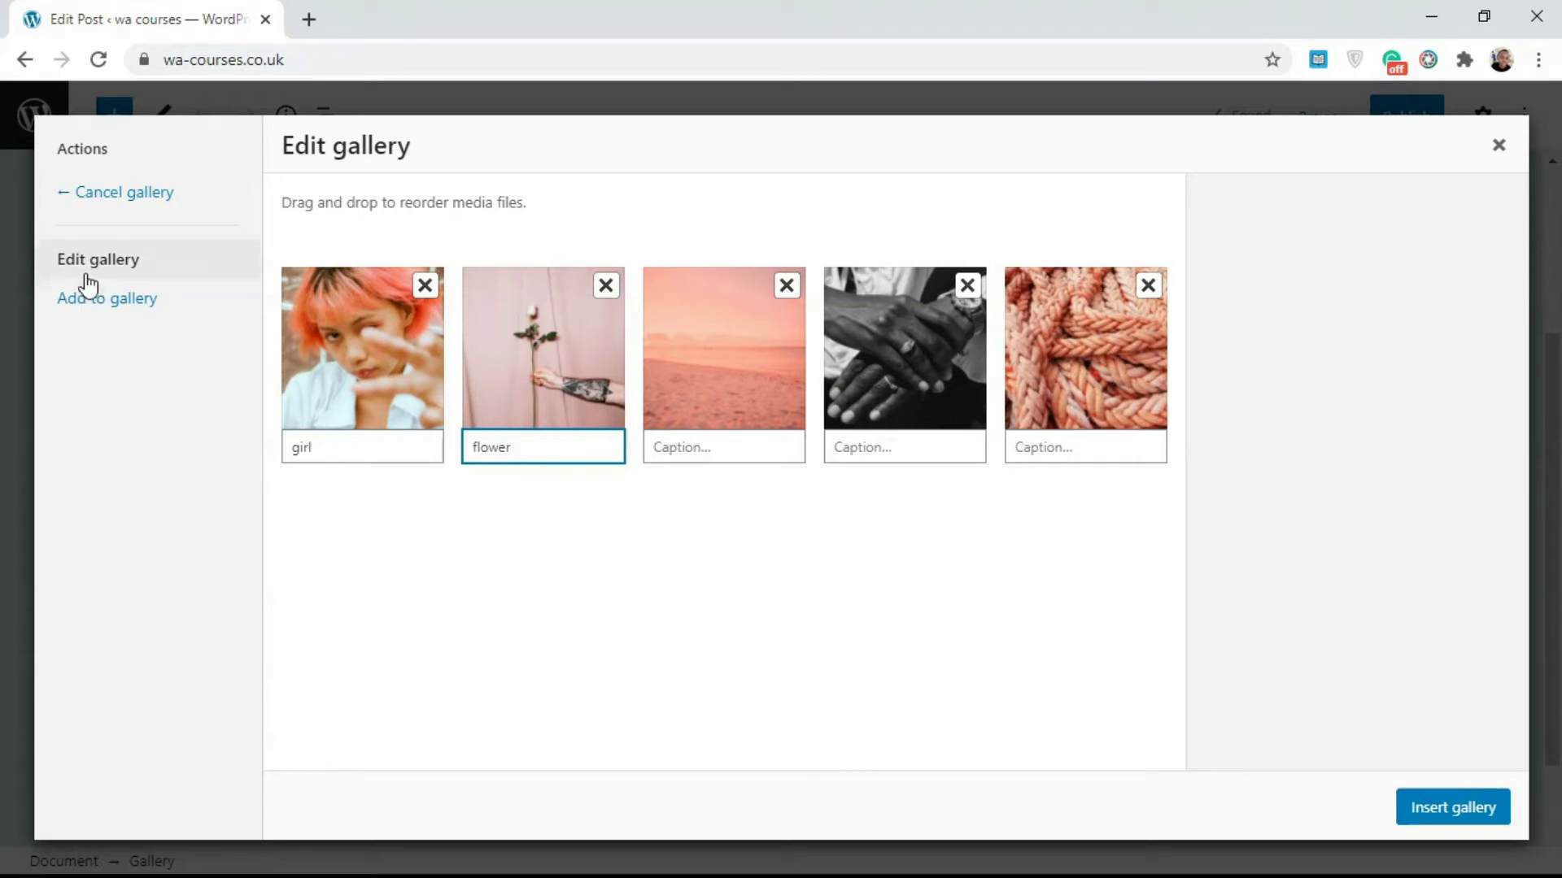
click(134, 299)
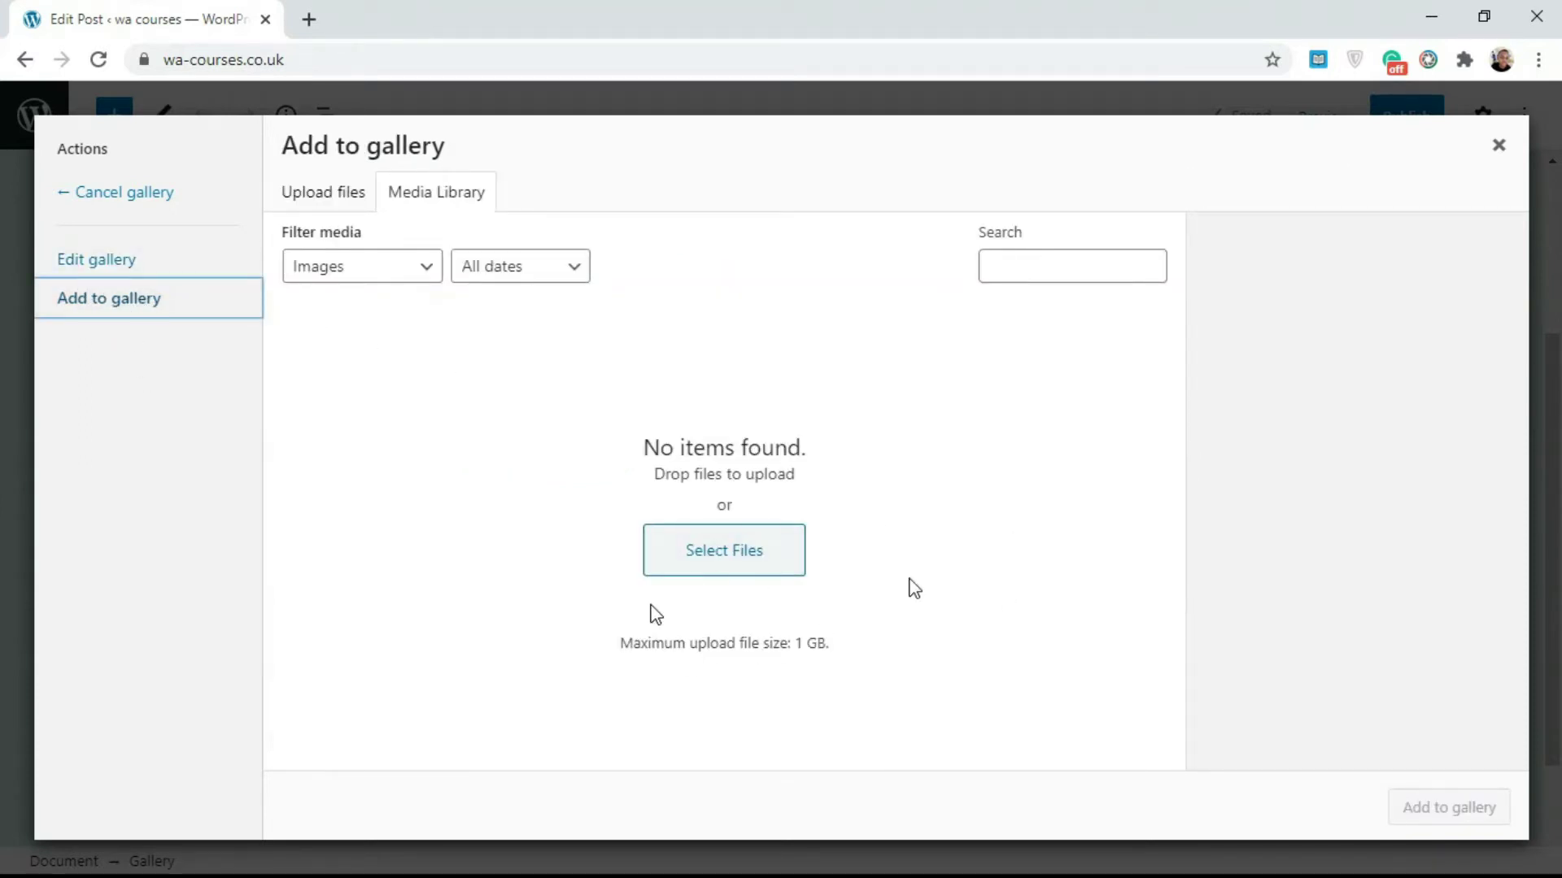
click(73, 262)
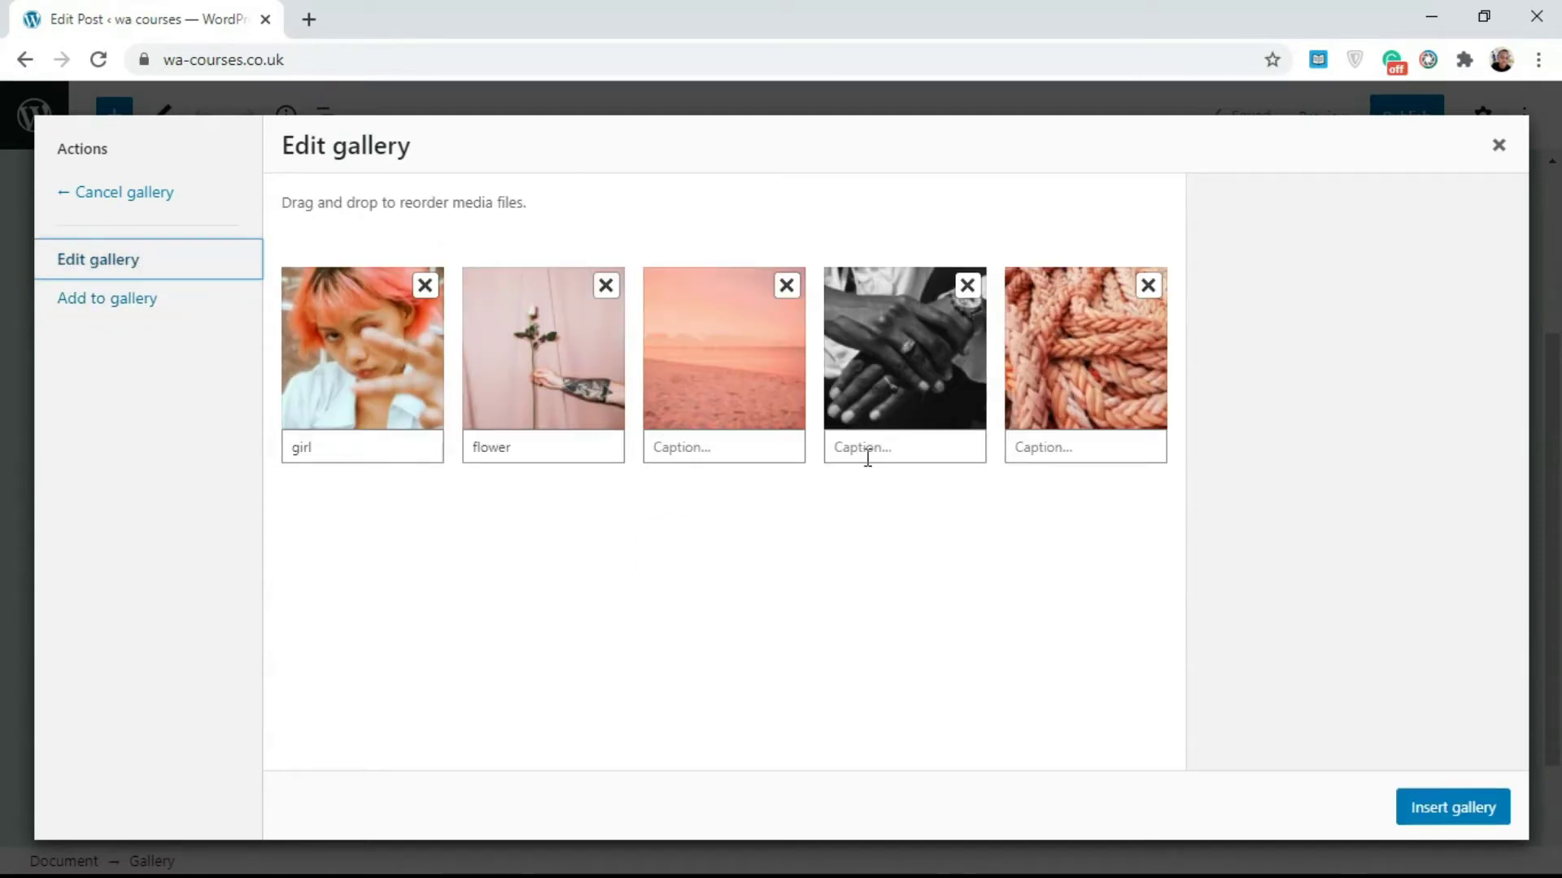
click(734, 449)
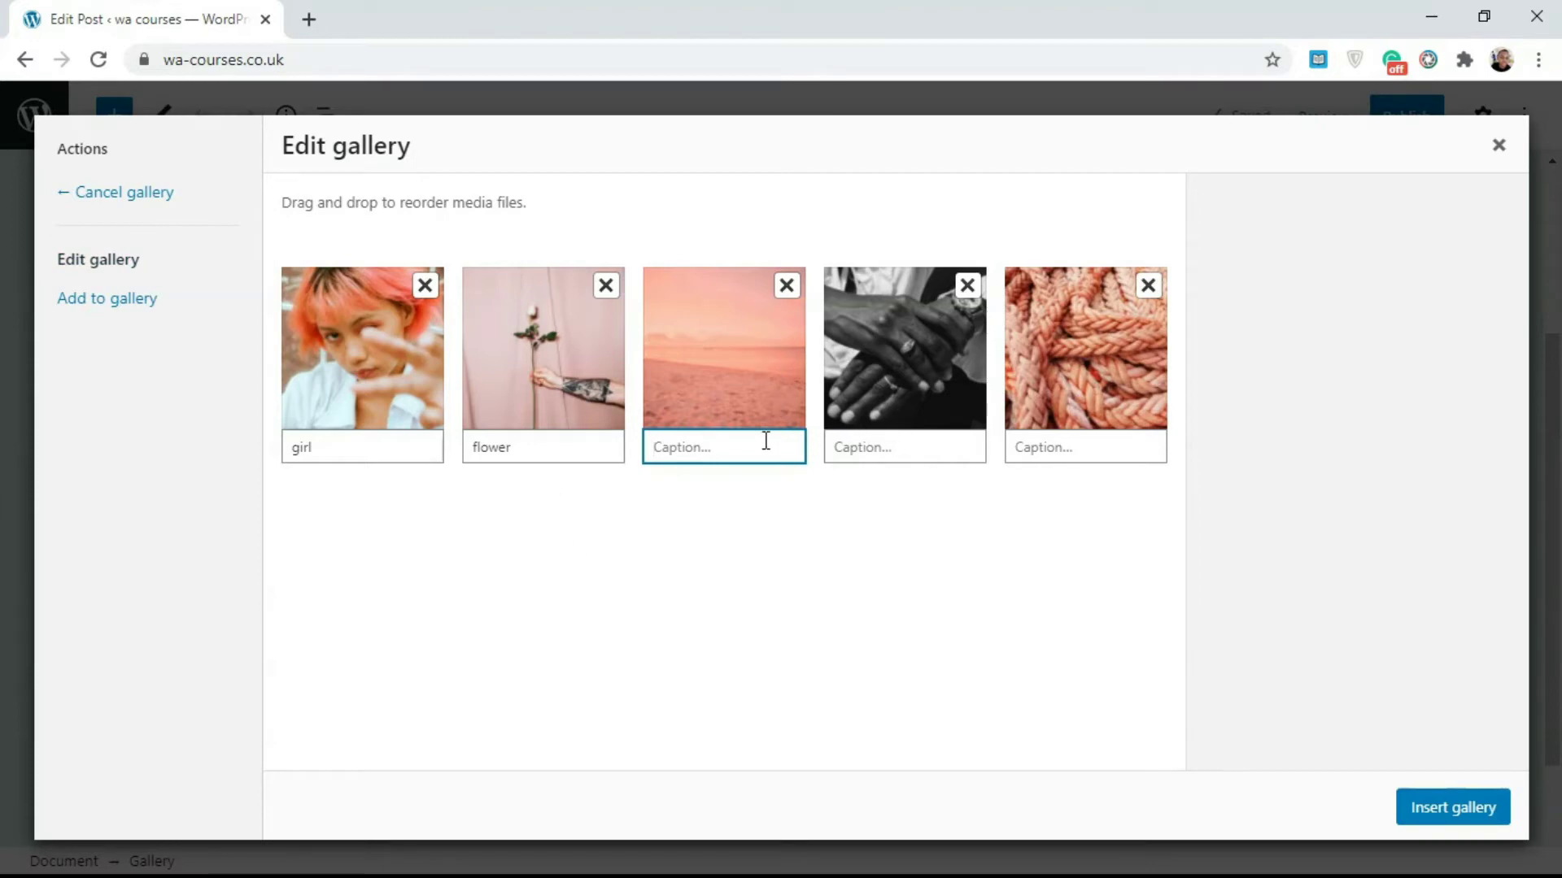
- Reorder the gallery images as girl, flower, hands, beach and rope, and insert the gallery into the post
drag(727, 364, 569, 366)
drag(823, 348, 502, 333)
drag(847, 359, 769, 361)
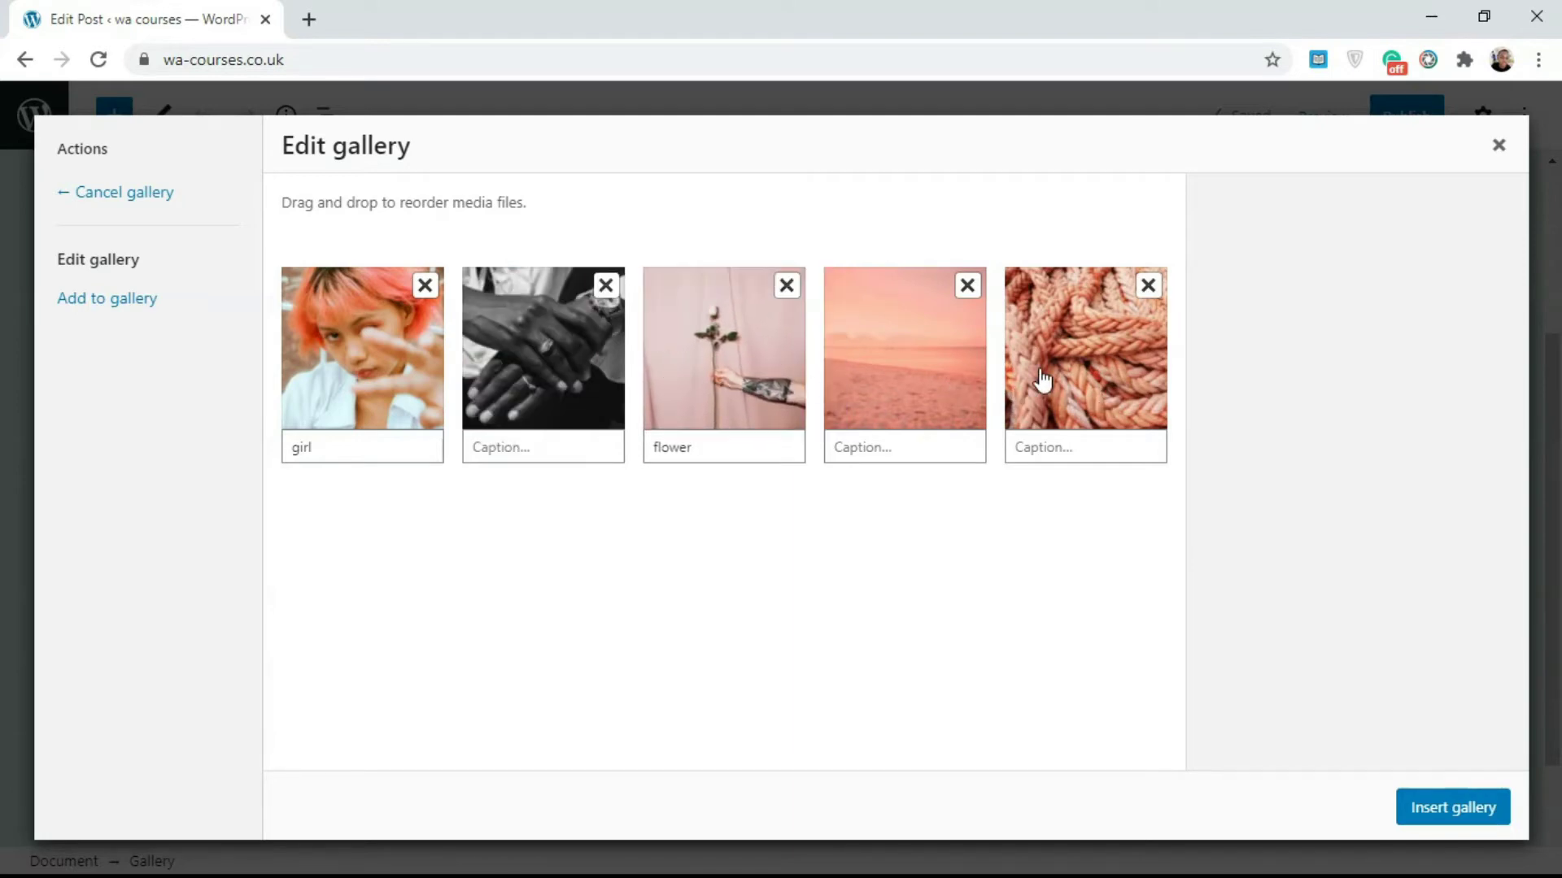
drag(1051, 378, 927, 370)
drag(1073, 363, 731, 347)
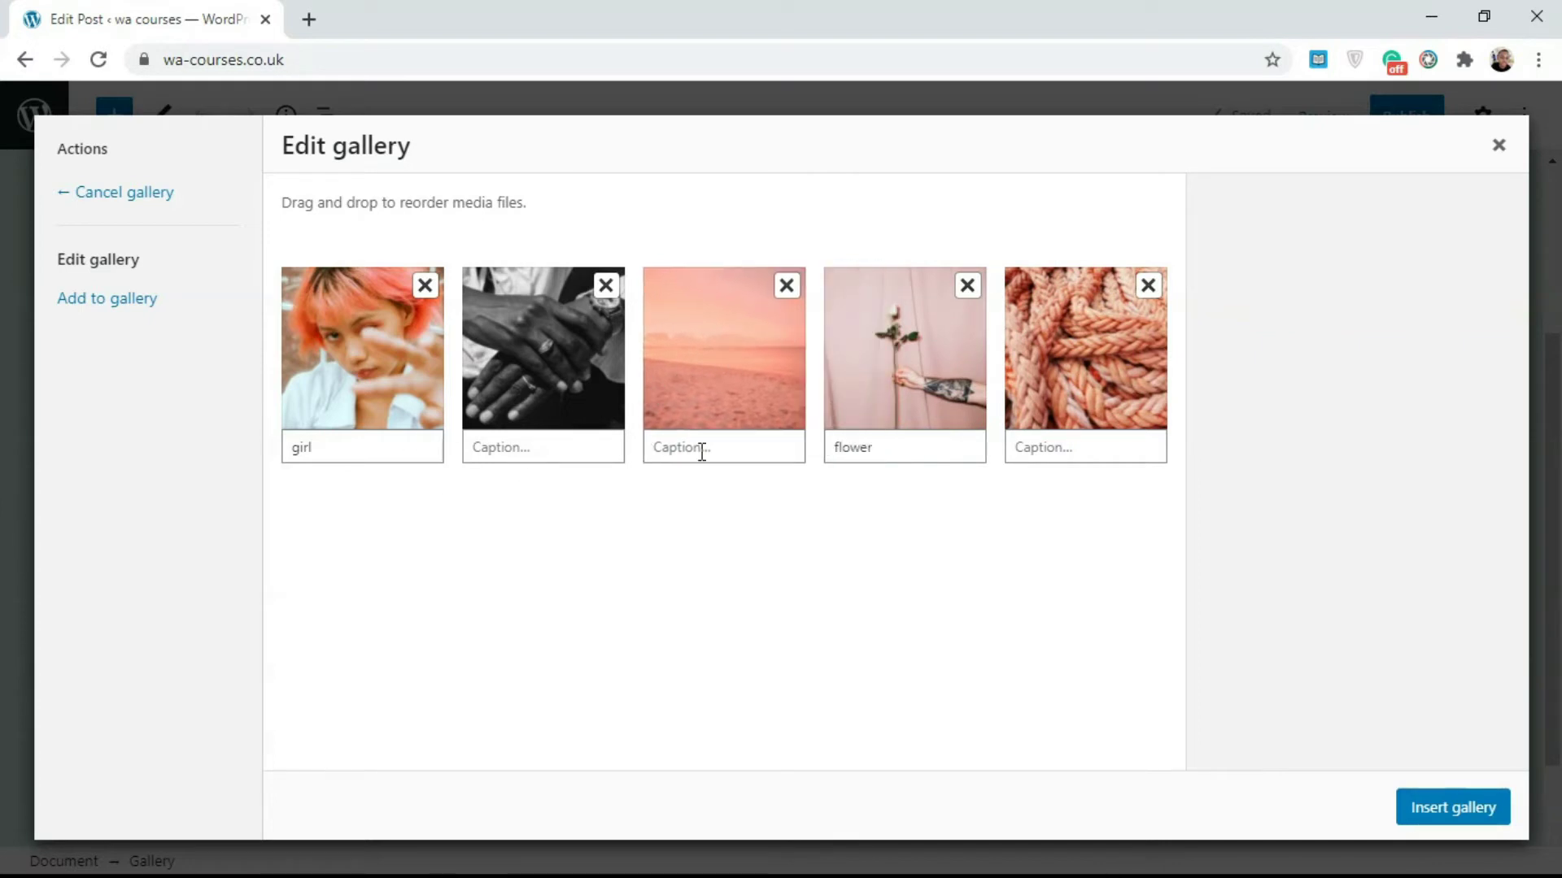
drag(968, 390, 715, 383)
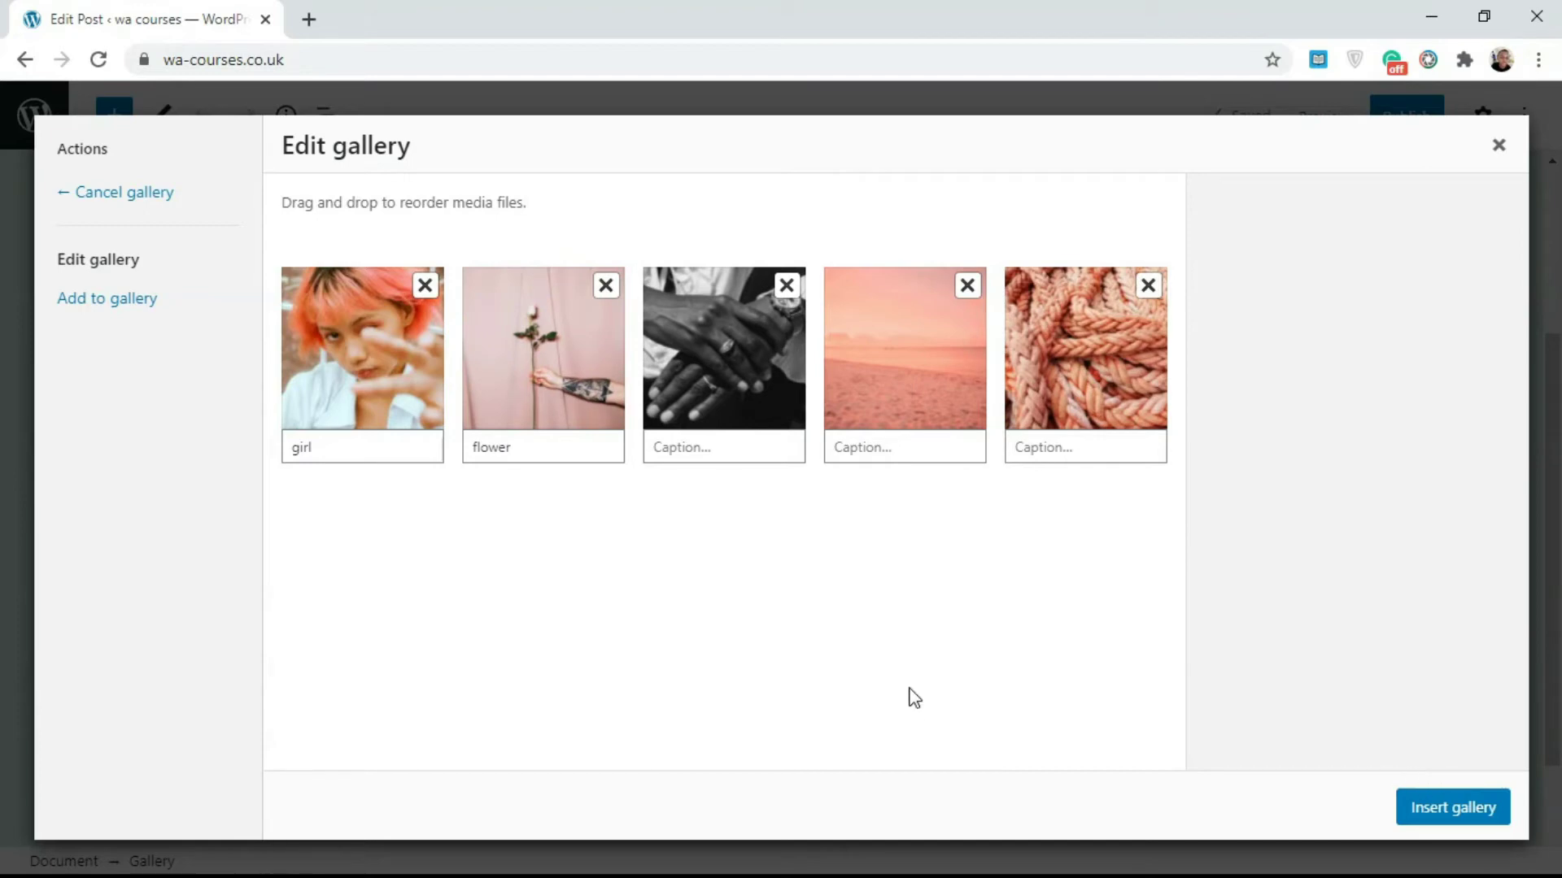
click(1440, 824)
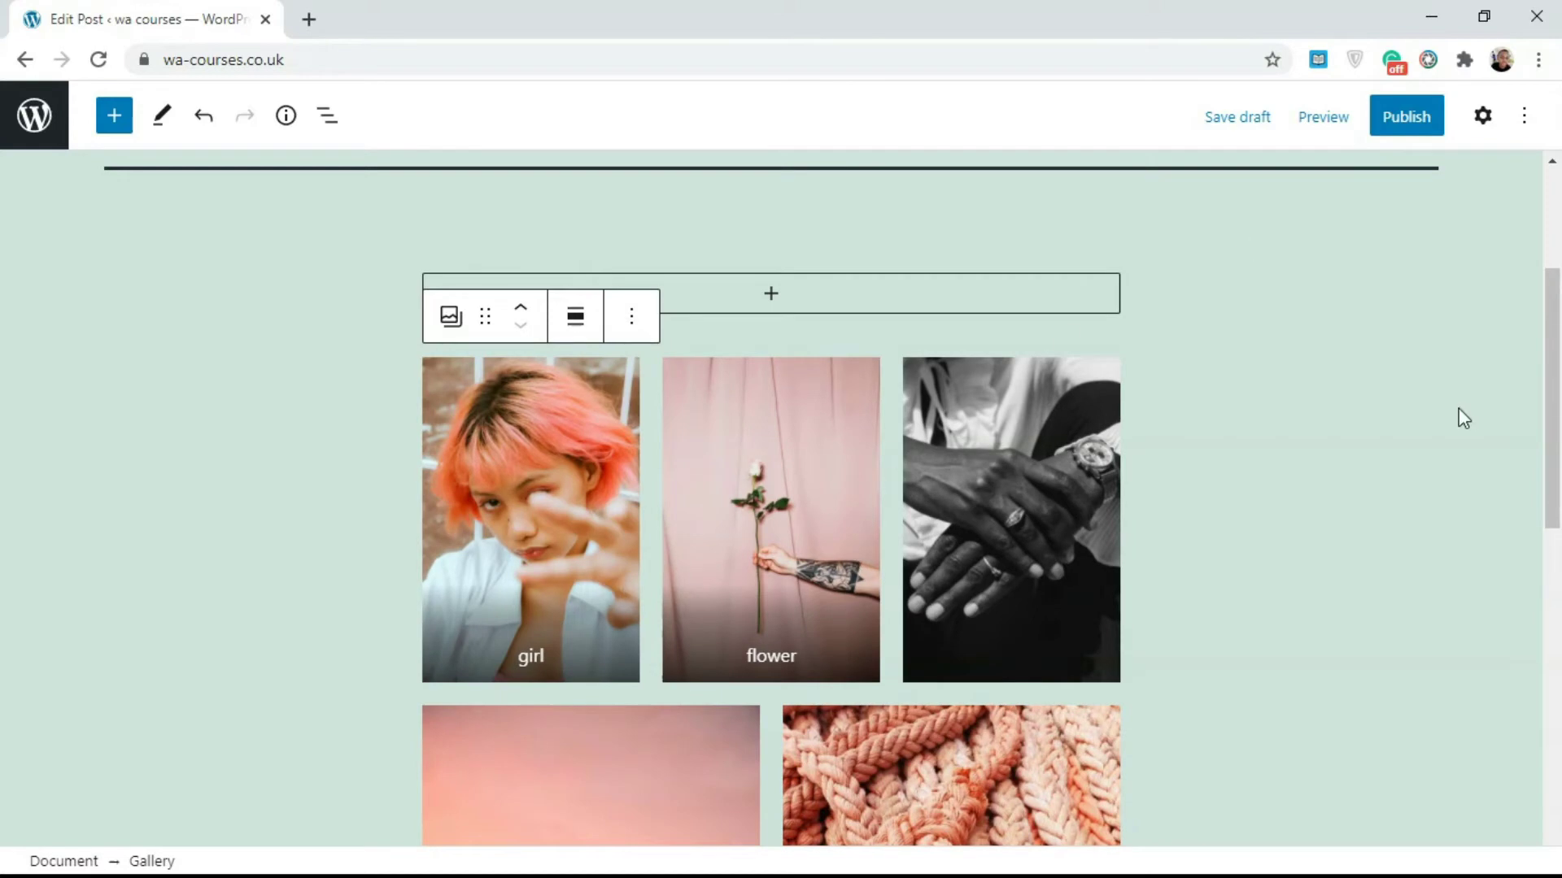
drag(1551, 488, 1515, 550)
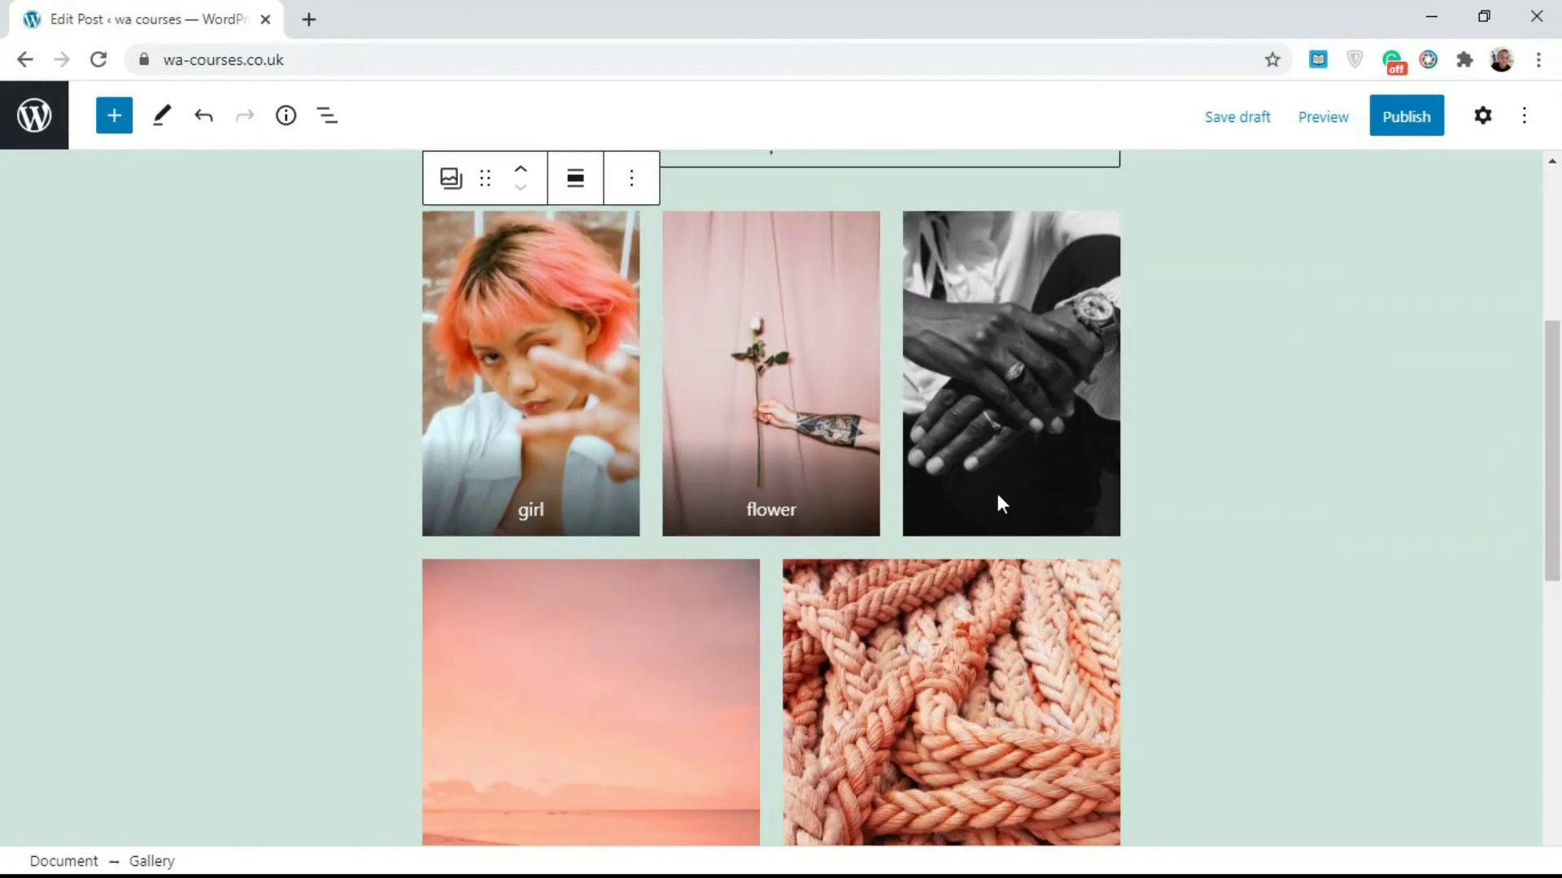
double_click(754, 510)
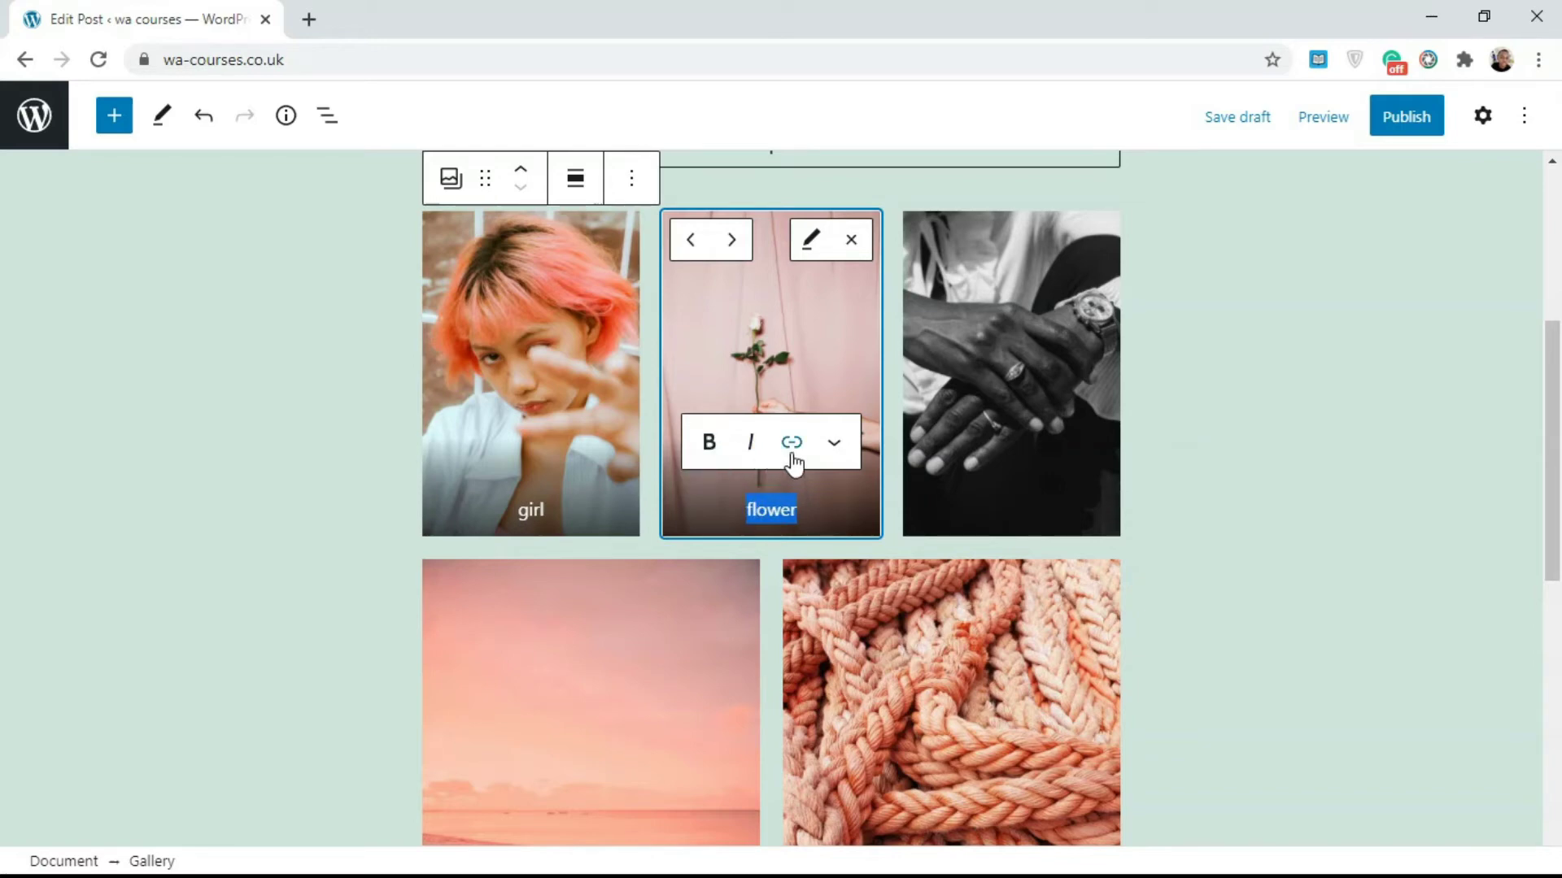
click(1072, 379)
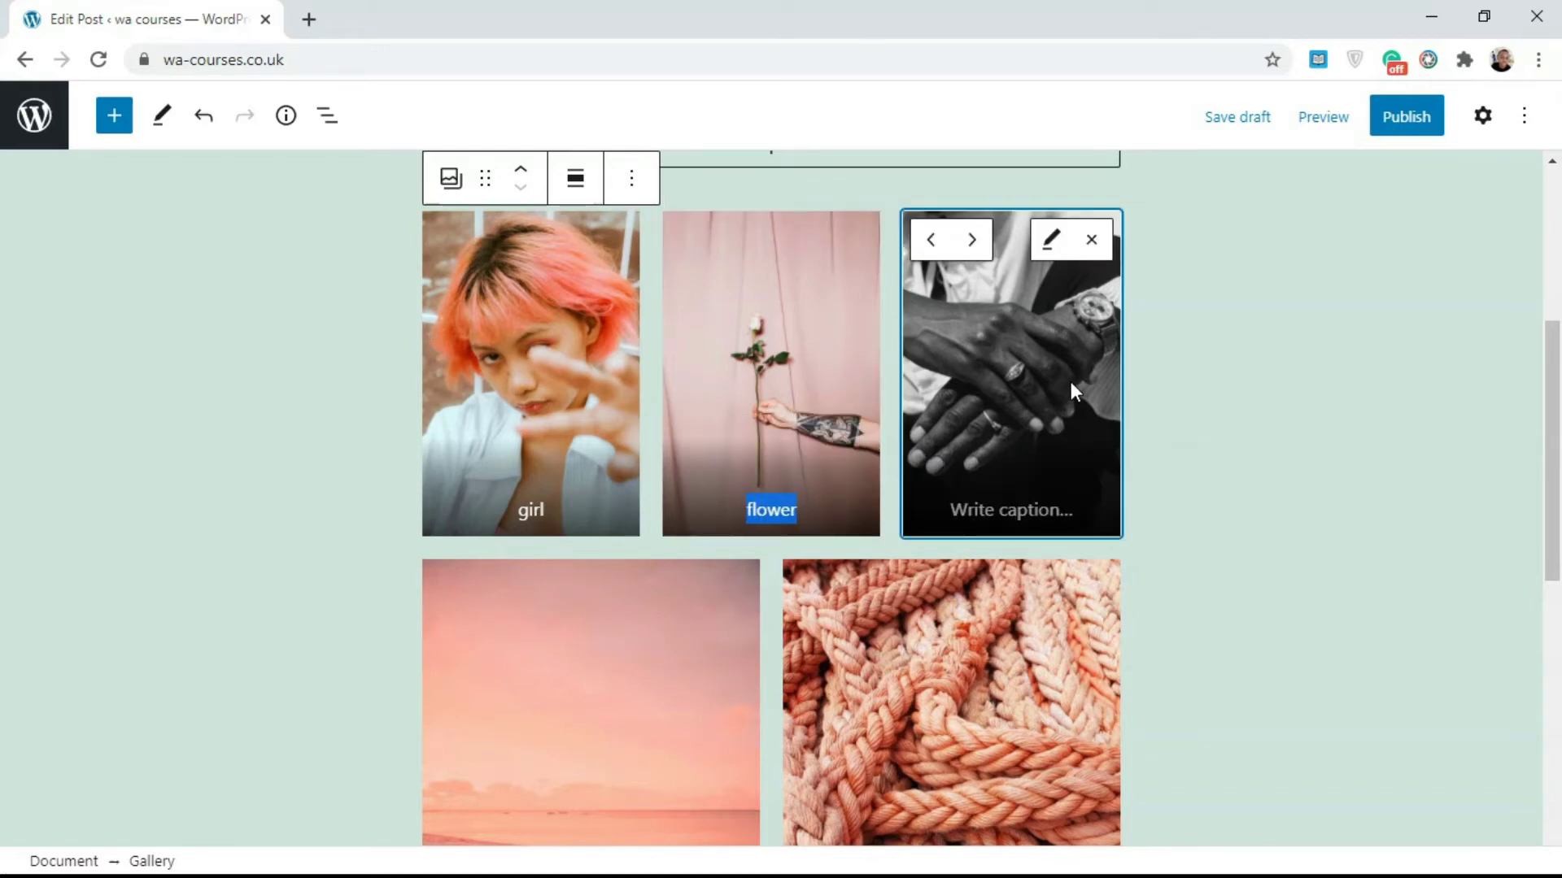
click(1033, 505)
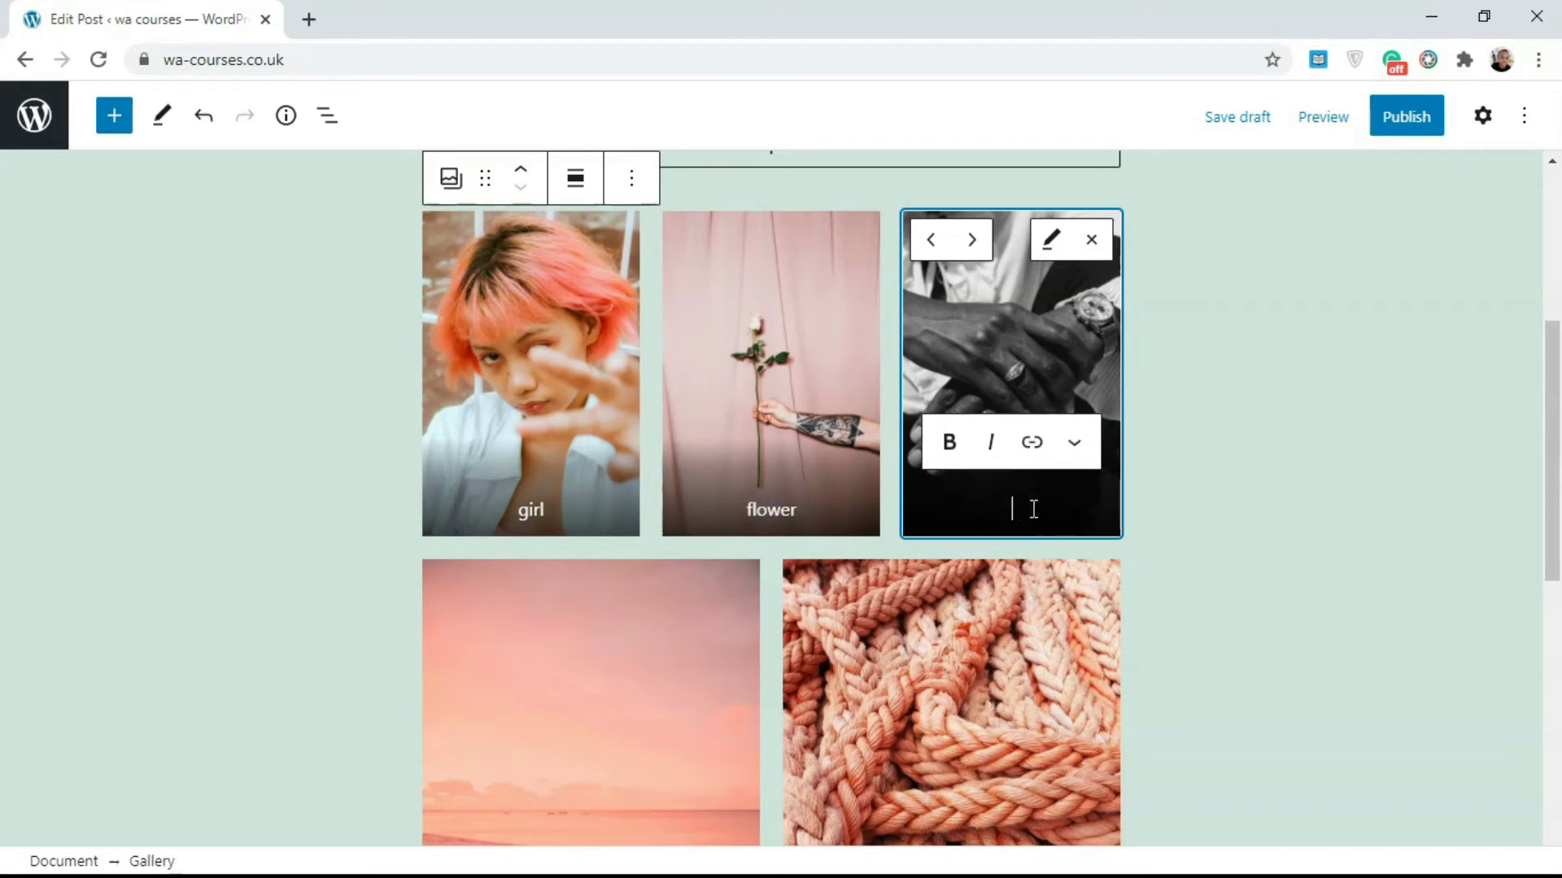
click(1294, 479)
drag(1293, 478, 1318, 358)
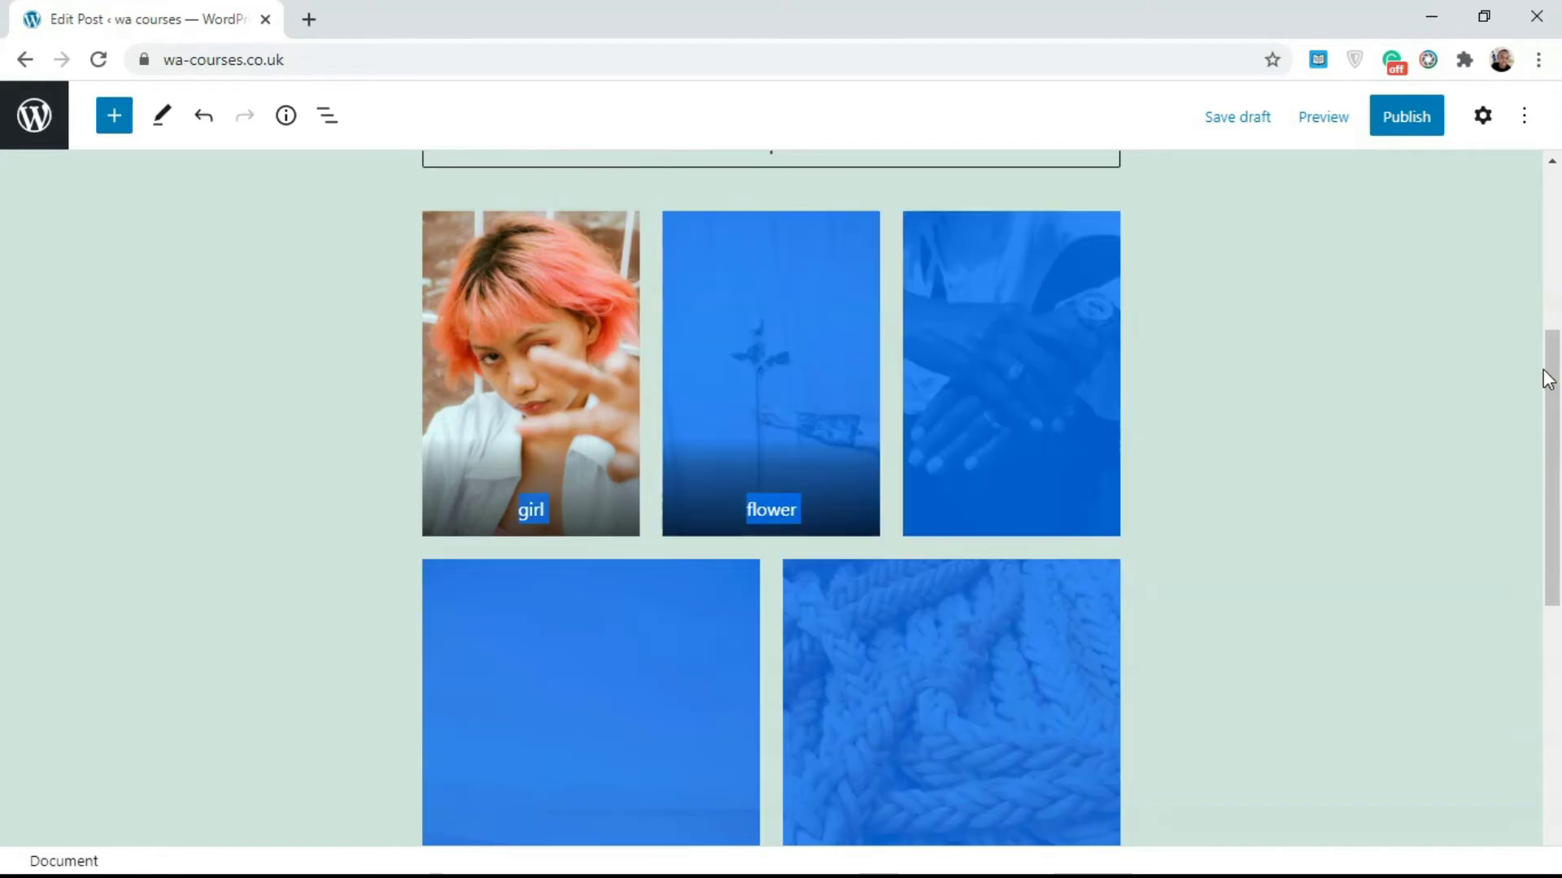
click(1233, 358)
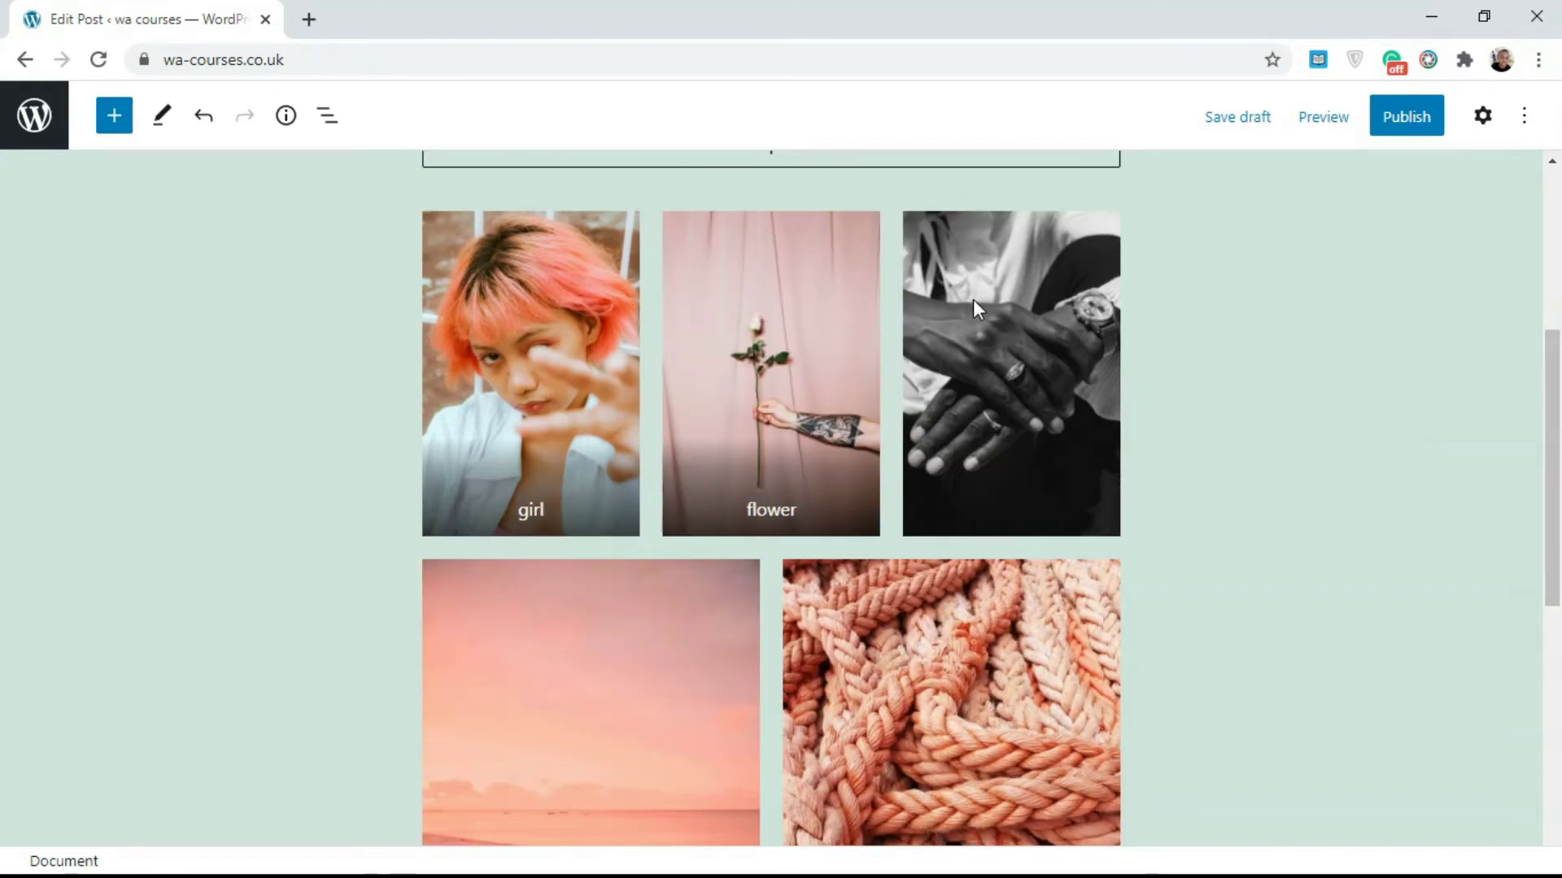
click(819, 325)
- Open the replacement options for the black-and-white hands photo and remove that photo from the gallery
click(1002, 348)
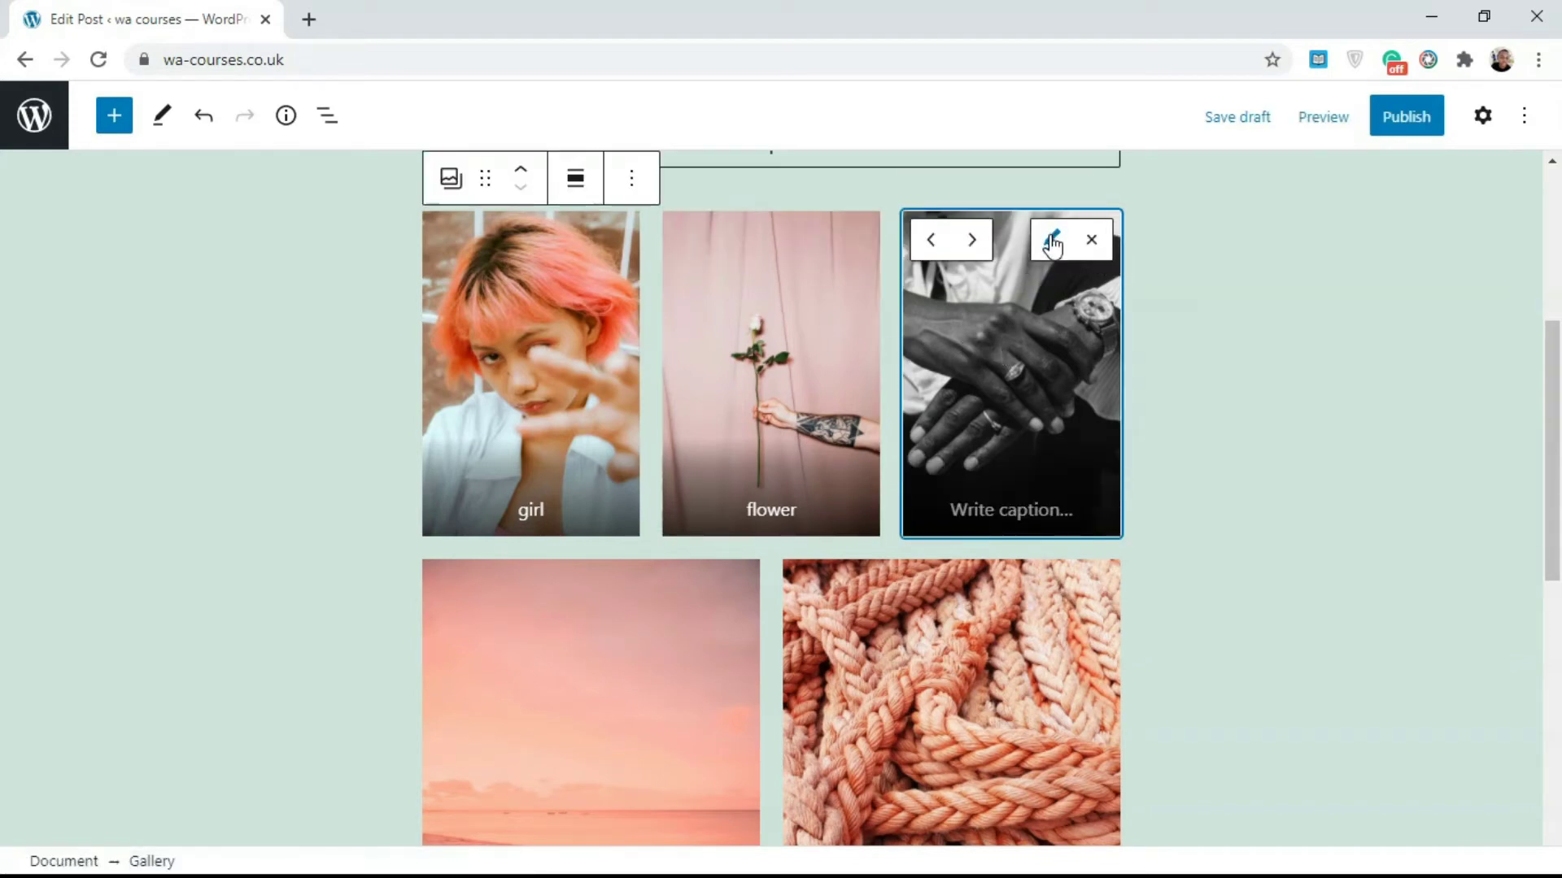
click(1054, 247)
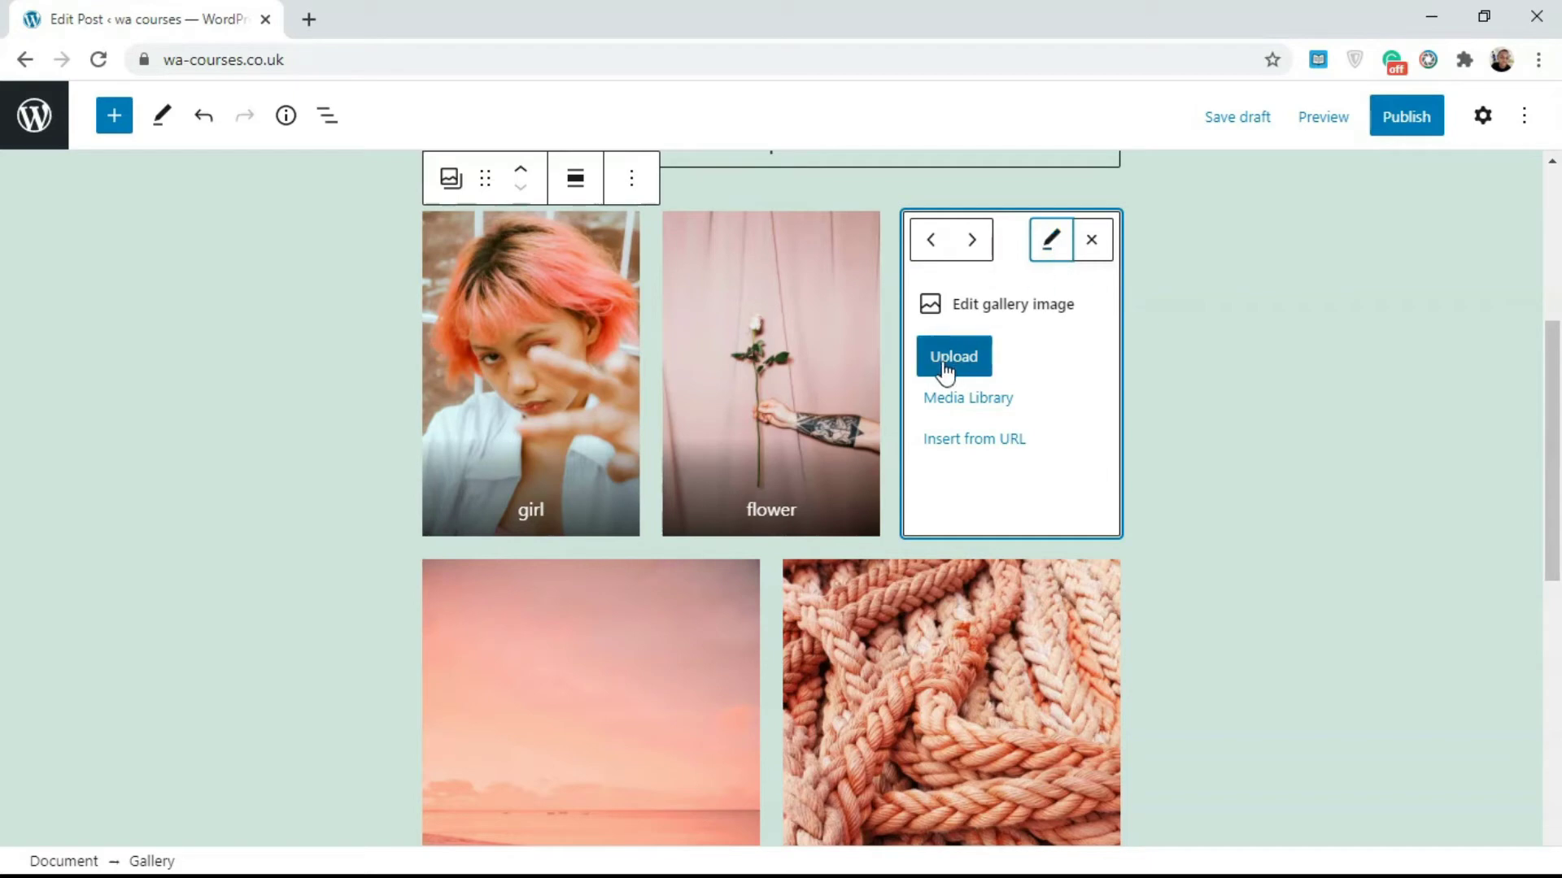
click(1090, 241)
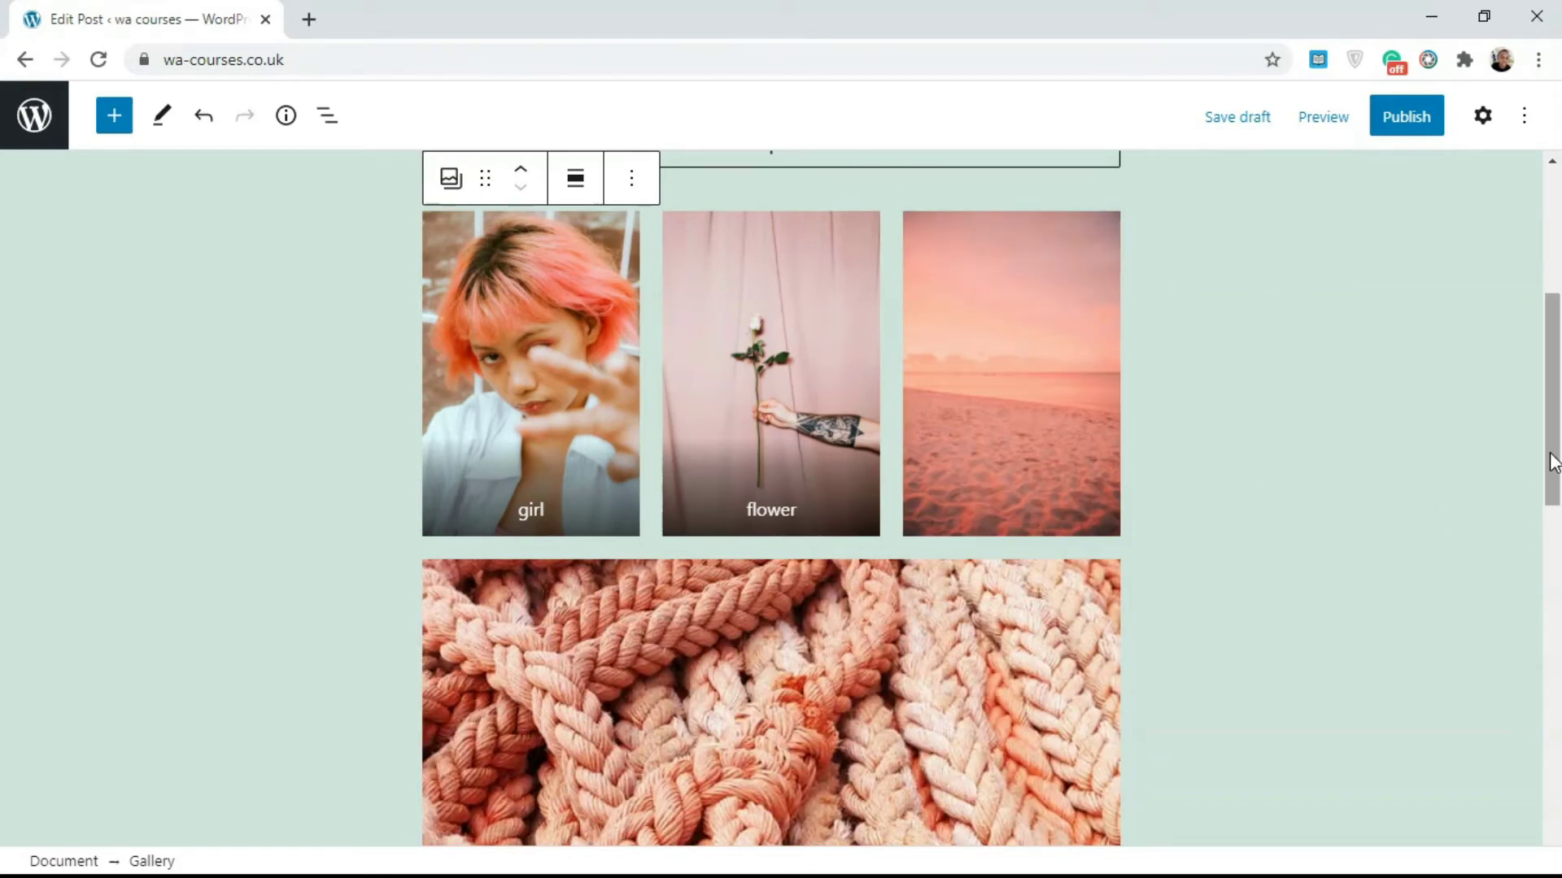
- Look over the inserted gallery from its first row of images down to the gallery caption field
drag(1551, 488, 1546, 388)
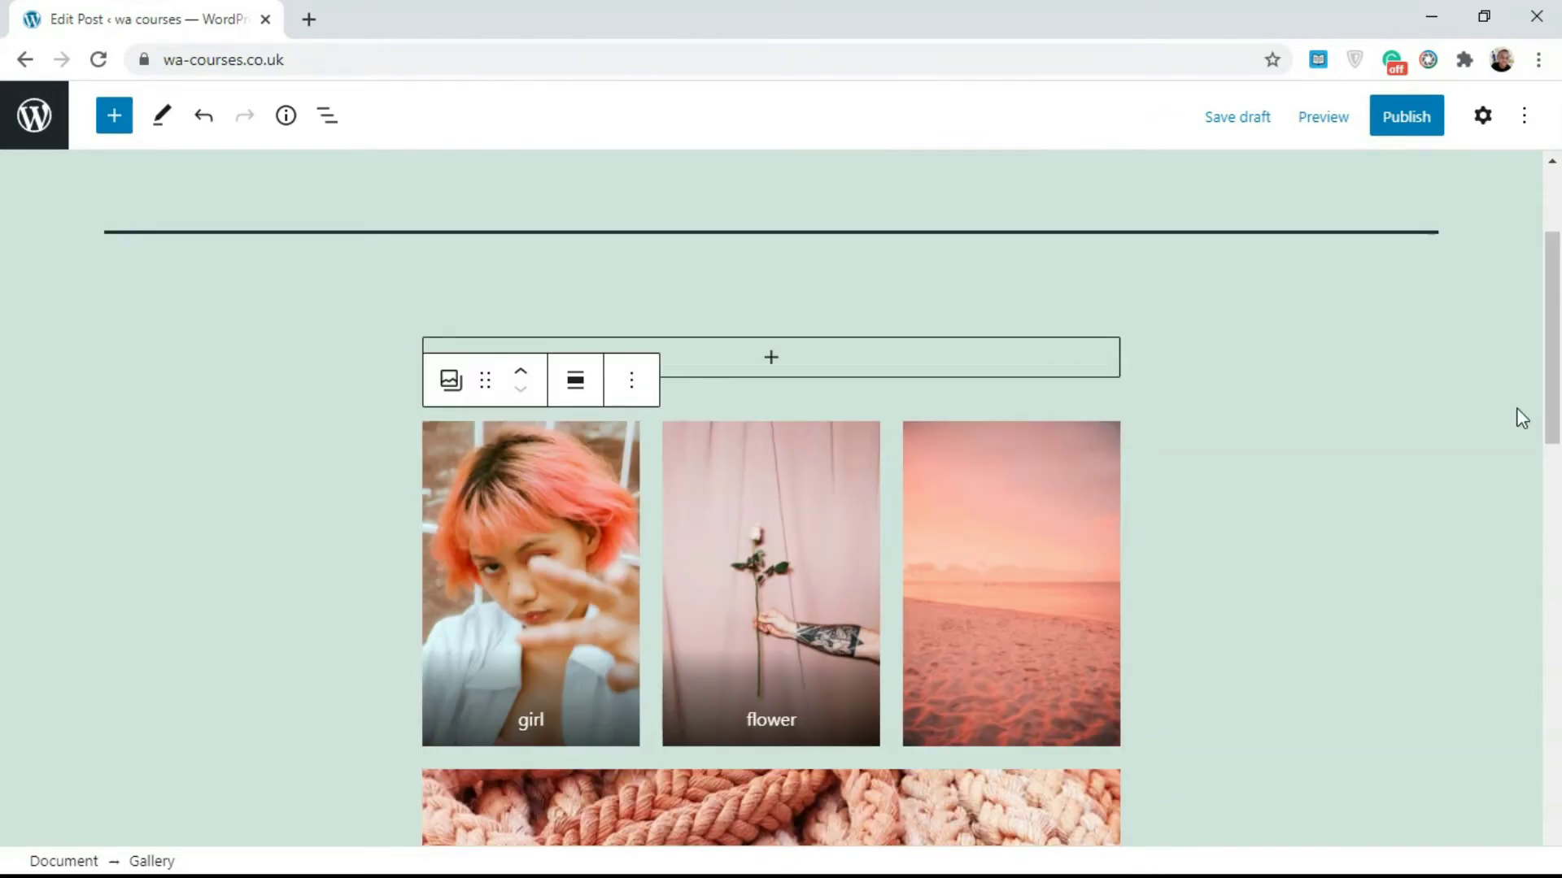
click(1436, 432)
drag(1550, 424, 1195, 464)
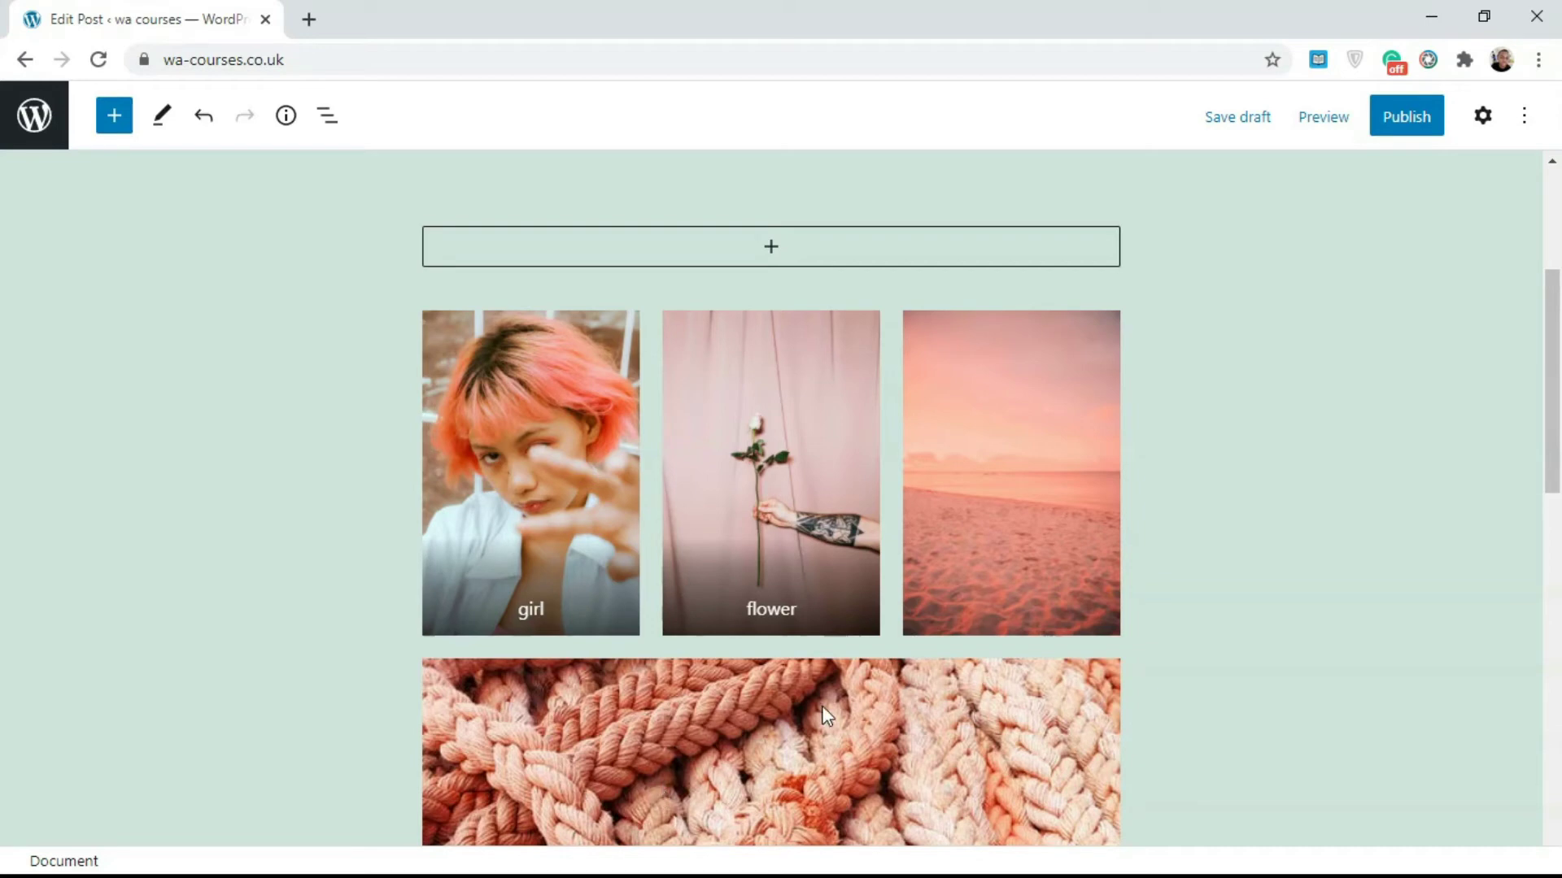
click(624, 379)
scroll(764, 318, down, 10)
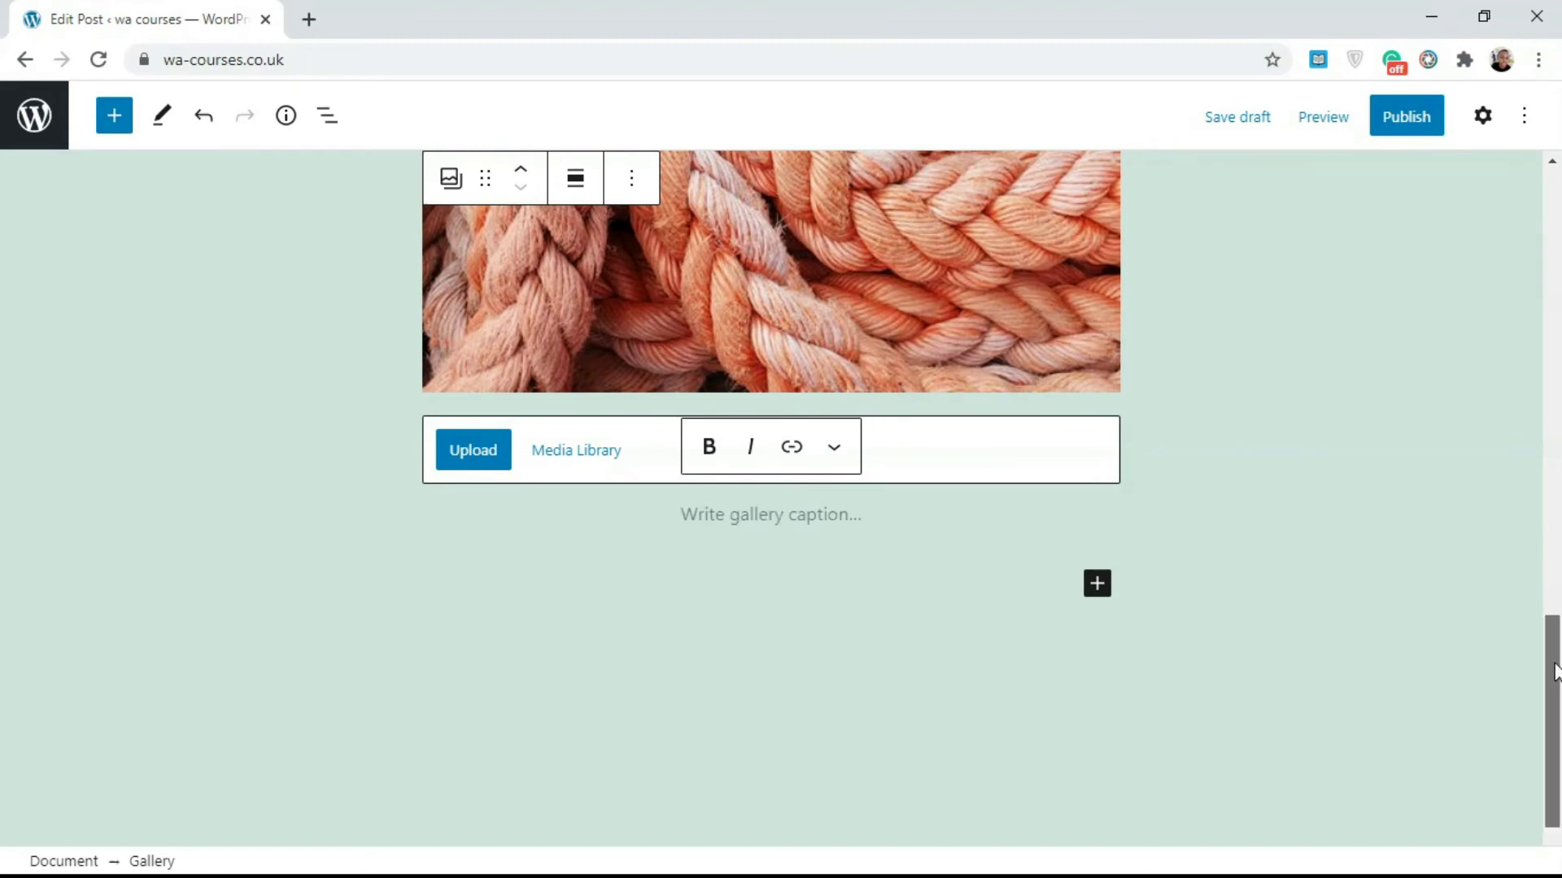
scroll(1537, 405, up, 12)
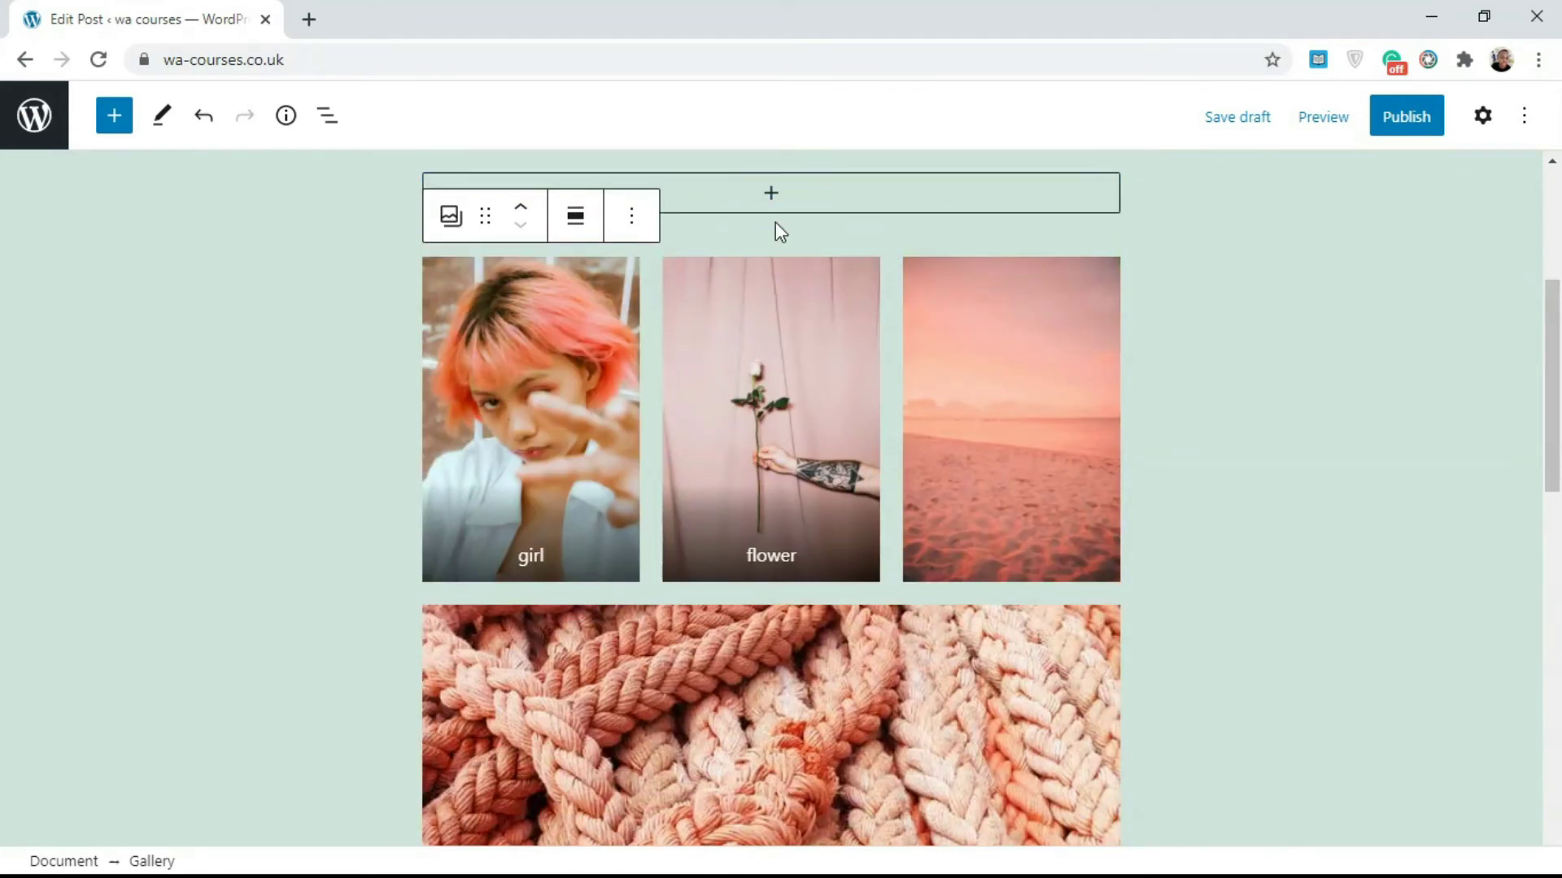
click(777, 231)
click(711, 357)
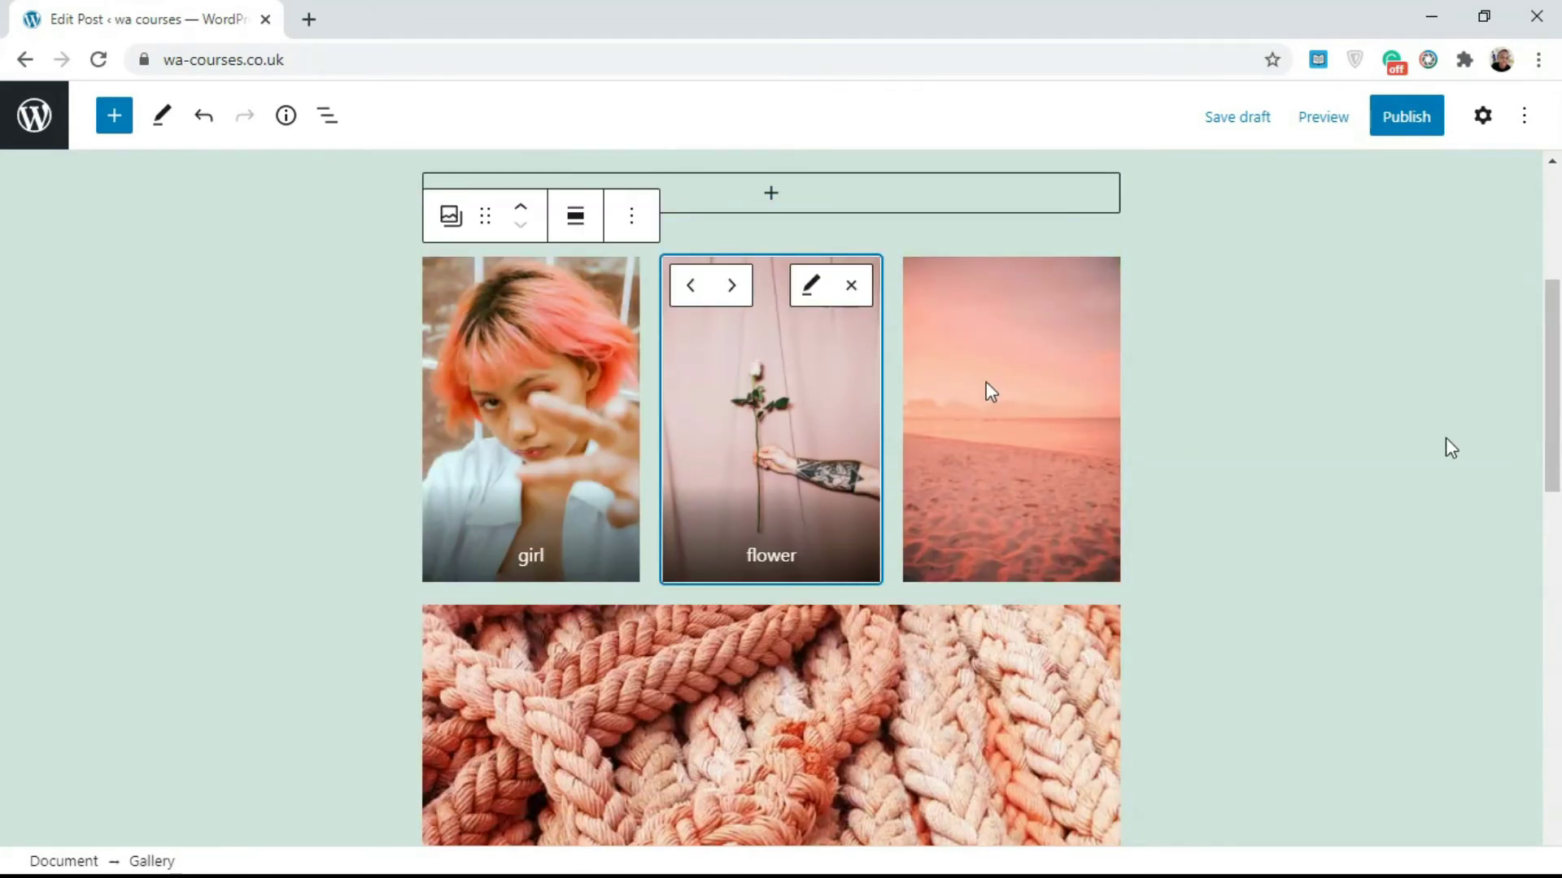
drag(1557, 416, 1095, 456)
click(1229, 498)
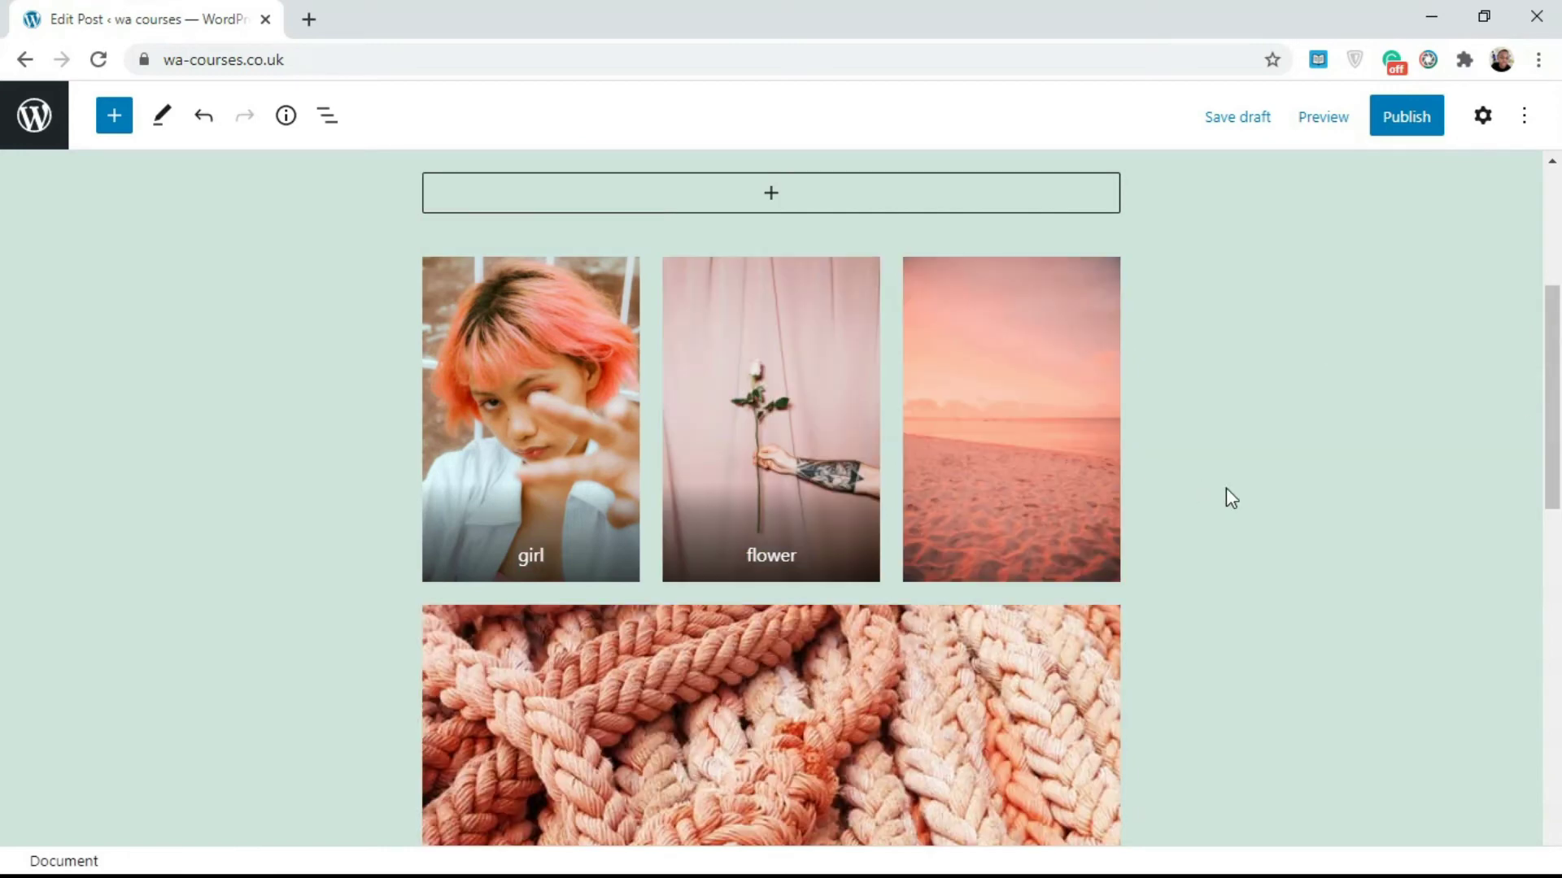
- Select the whole gallery block and set its alignment to Align center
click(888, 316)
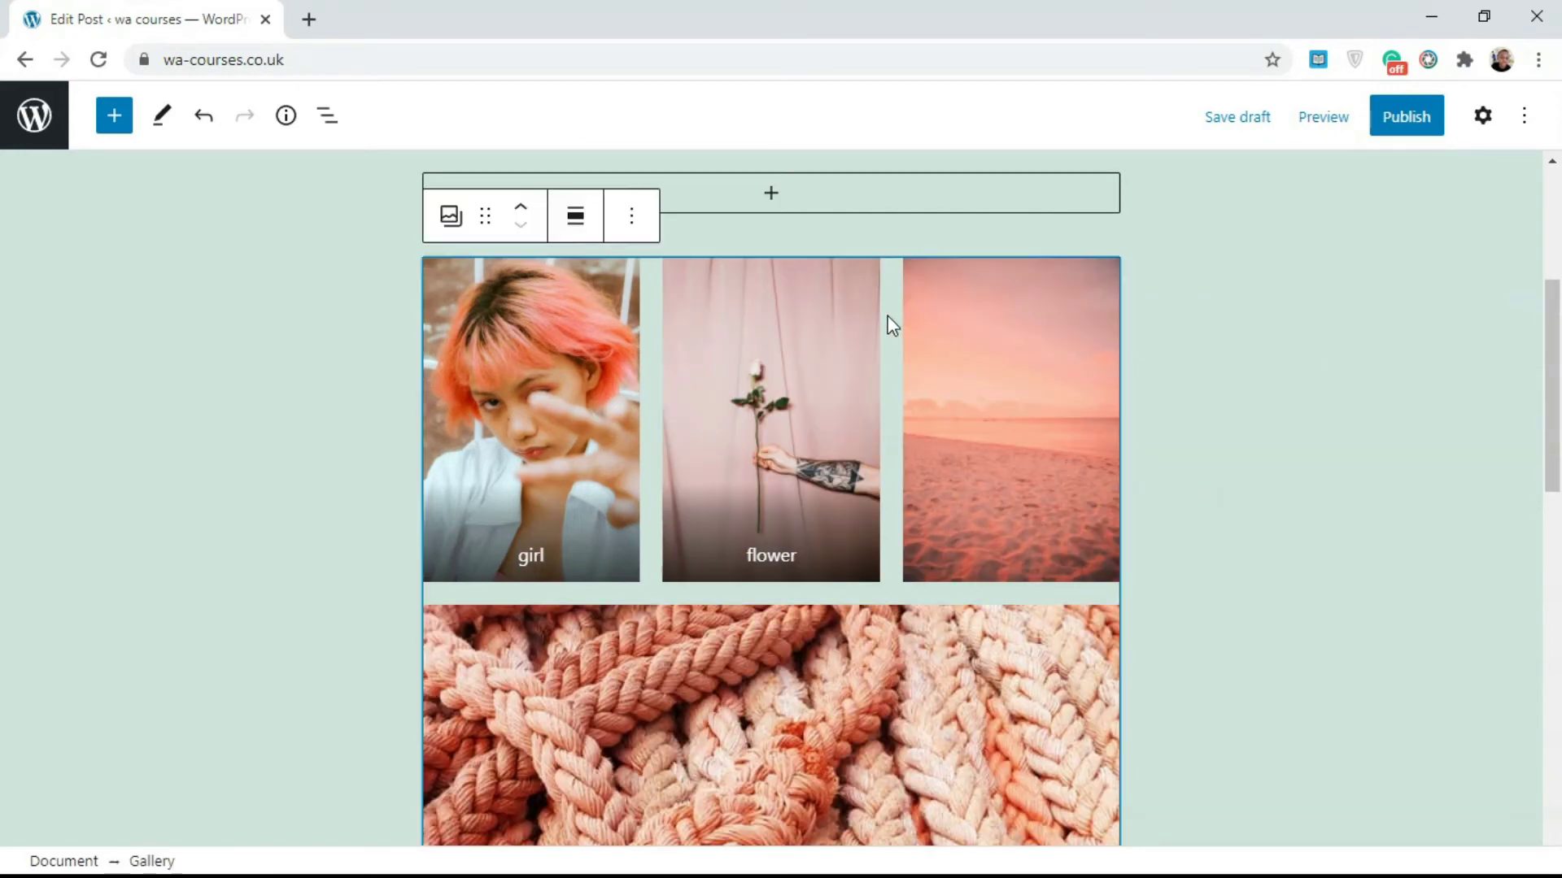
click(574, 215)
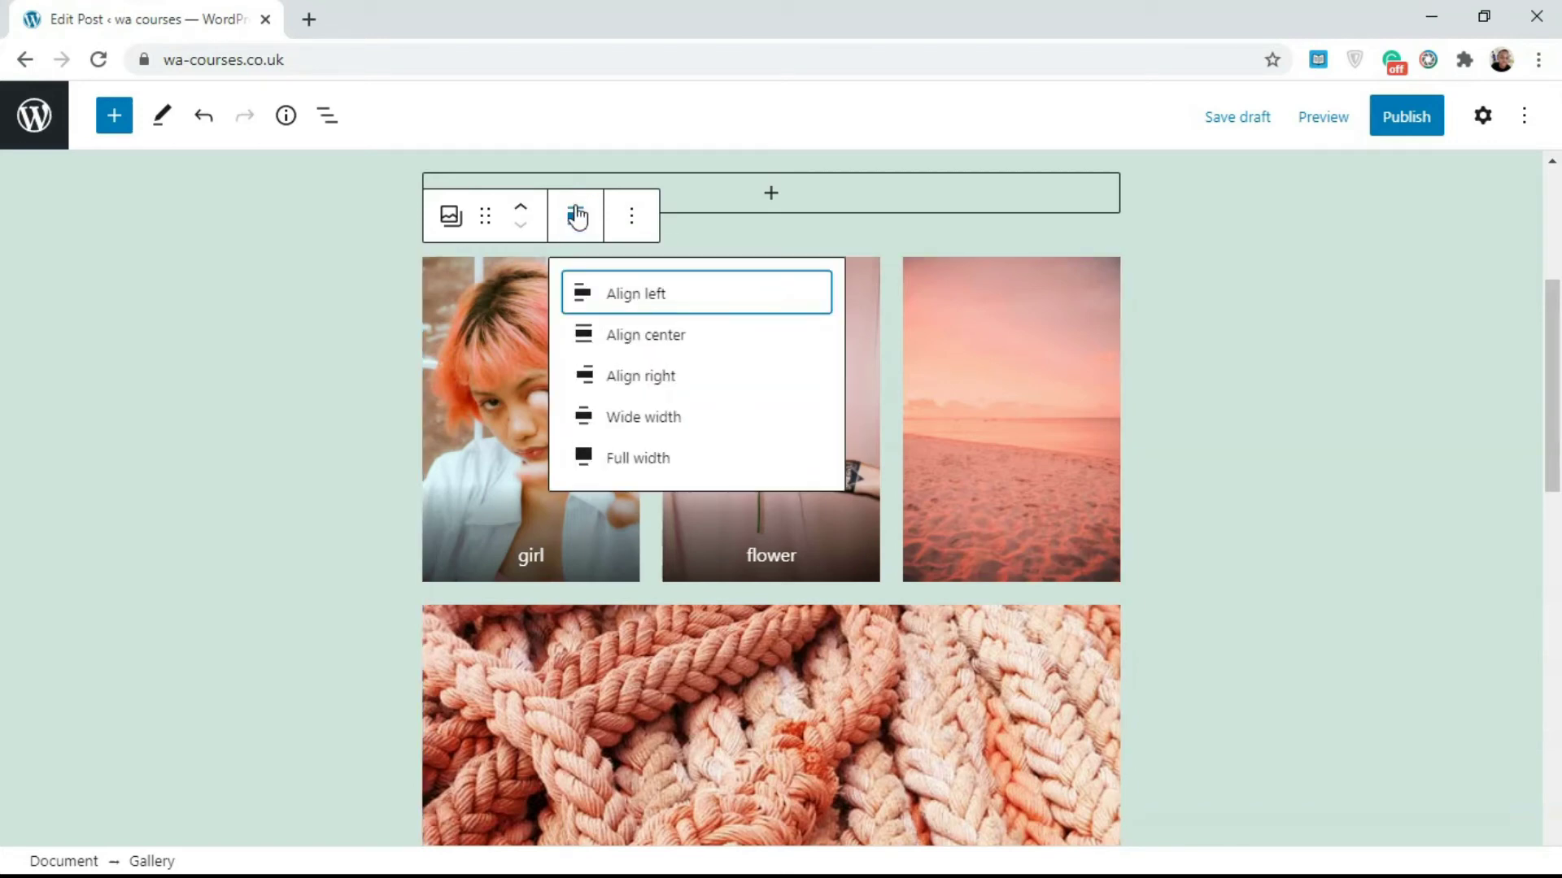
click(654, 345)
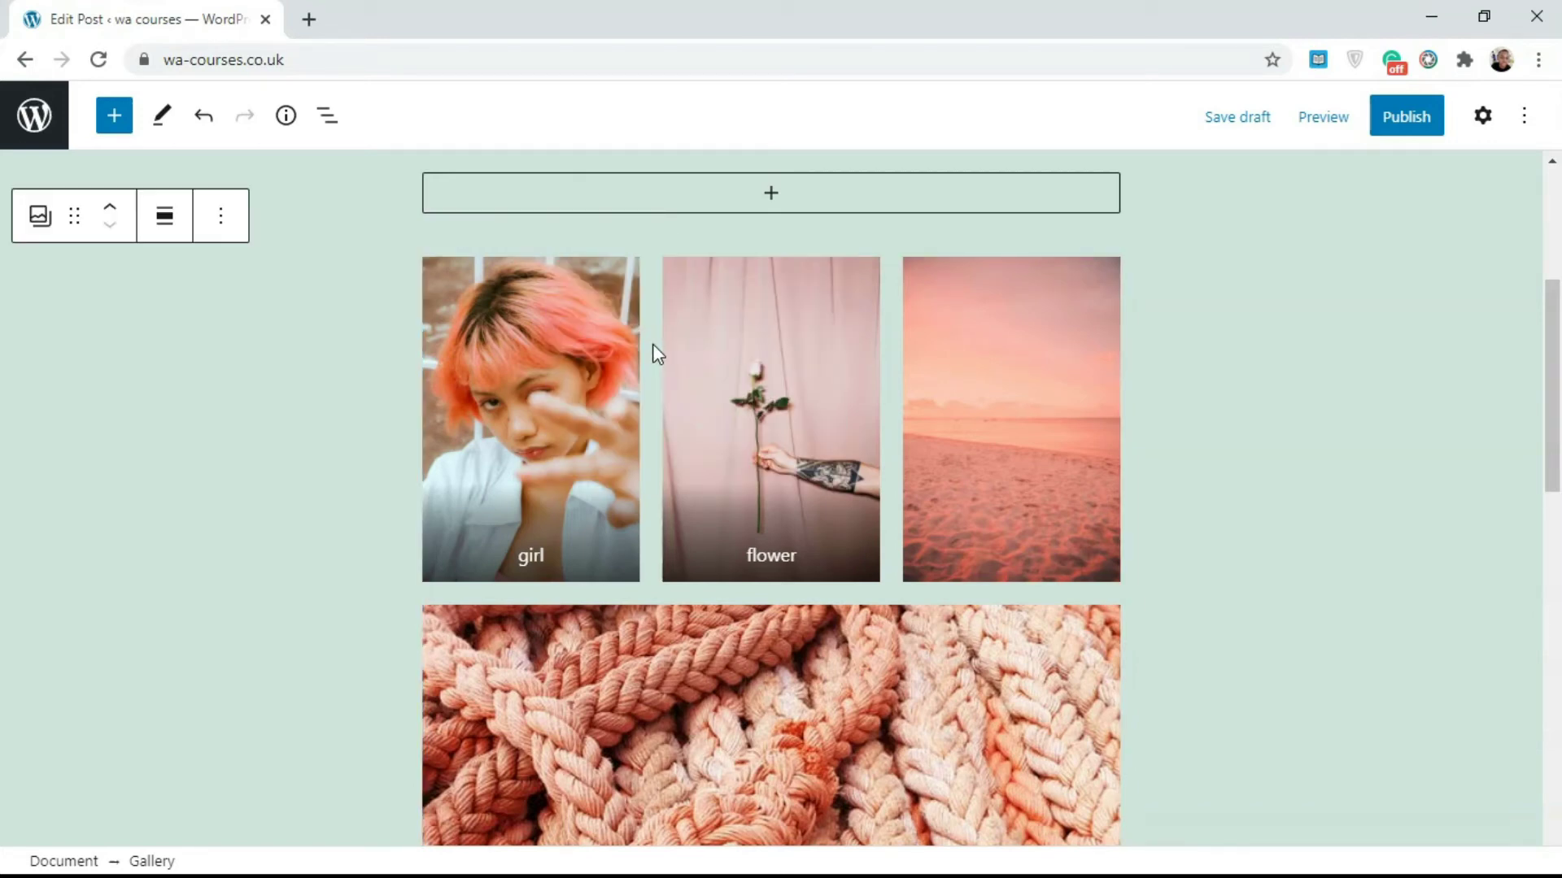
- Try the gallery block with Align left, followed by Align right
click(164, 215)
click(236, 300)
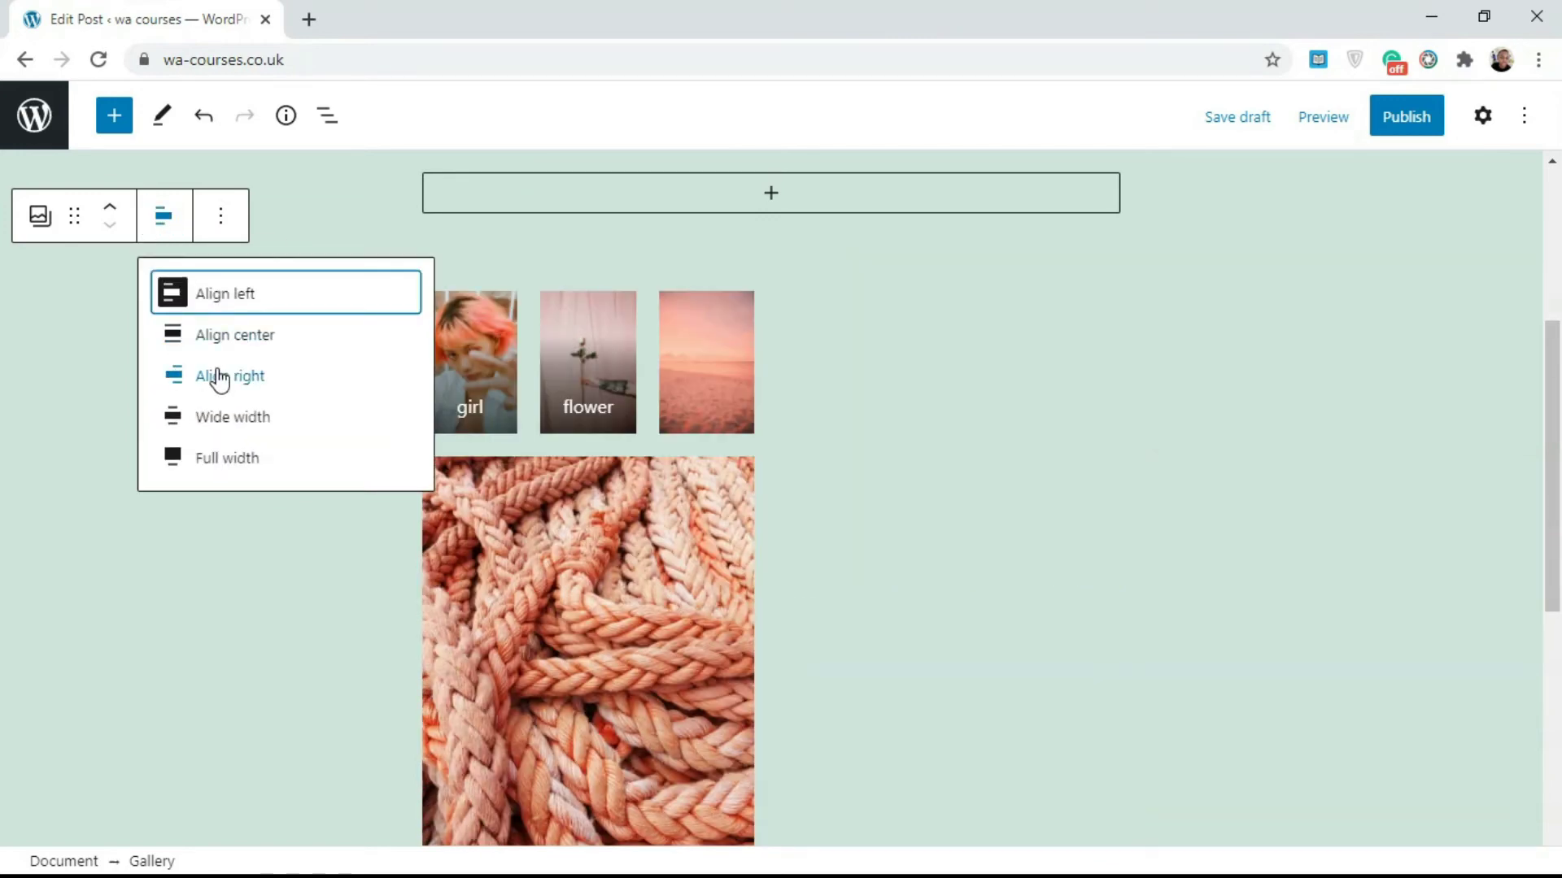
click(216, 374)
- Set the gallery block back to Align center and change it to Wide width
click(163, 216)
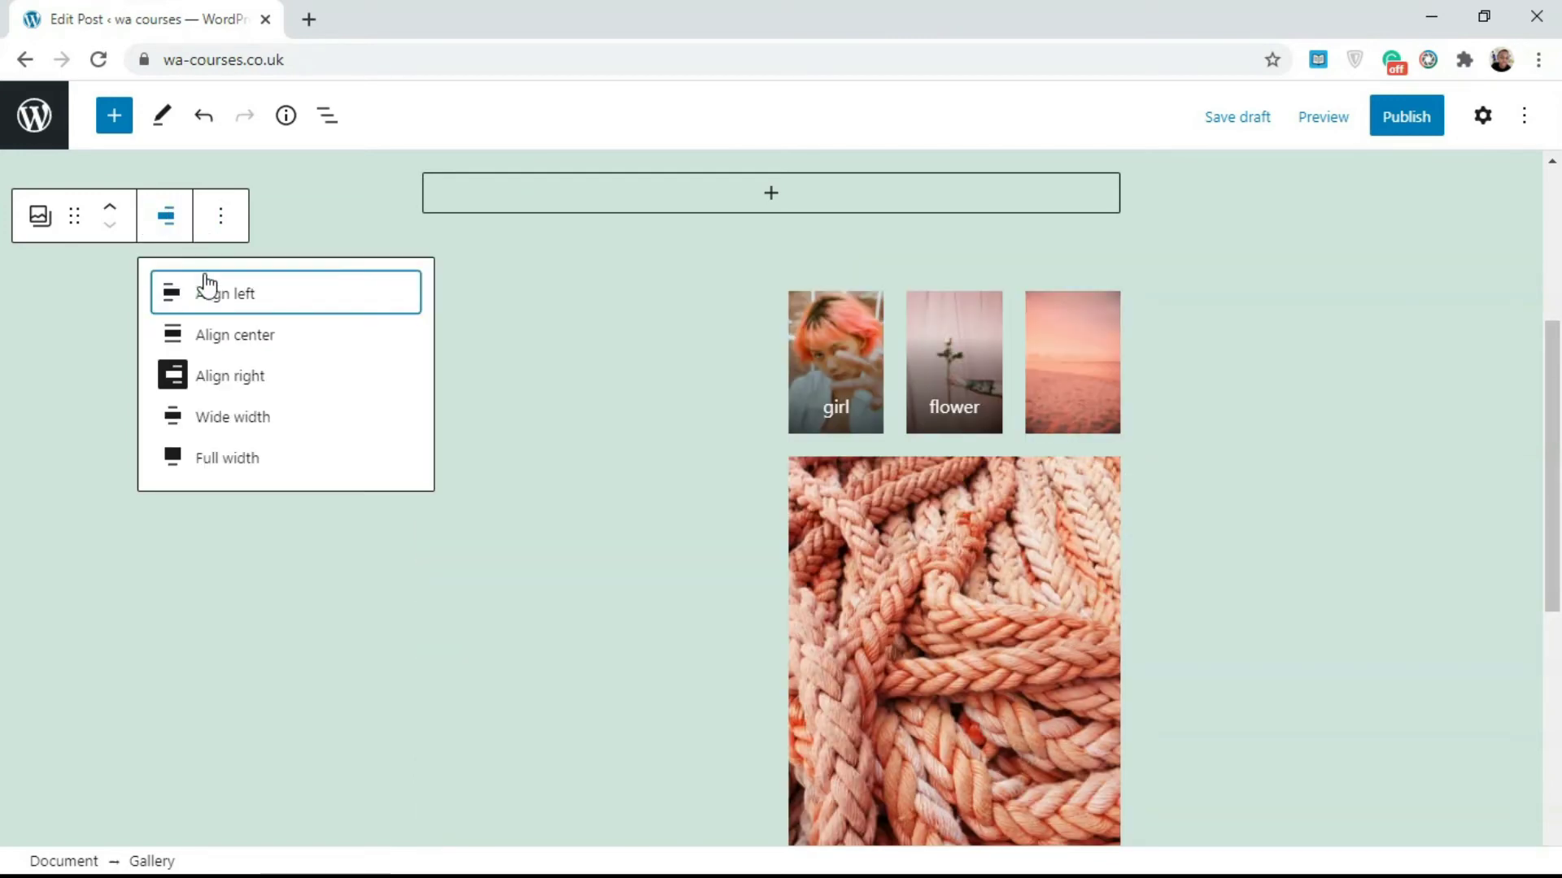
click(241, 336)
click(179, 229)
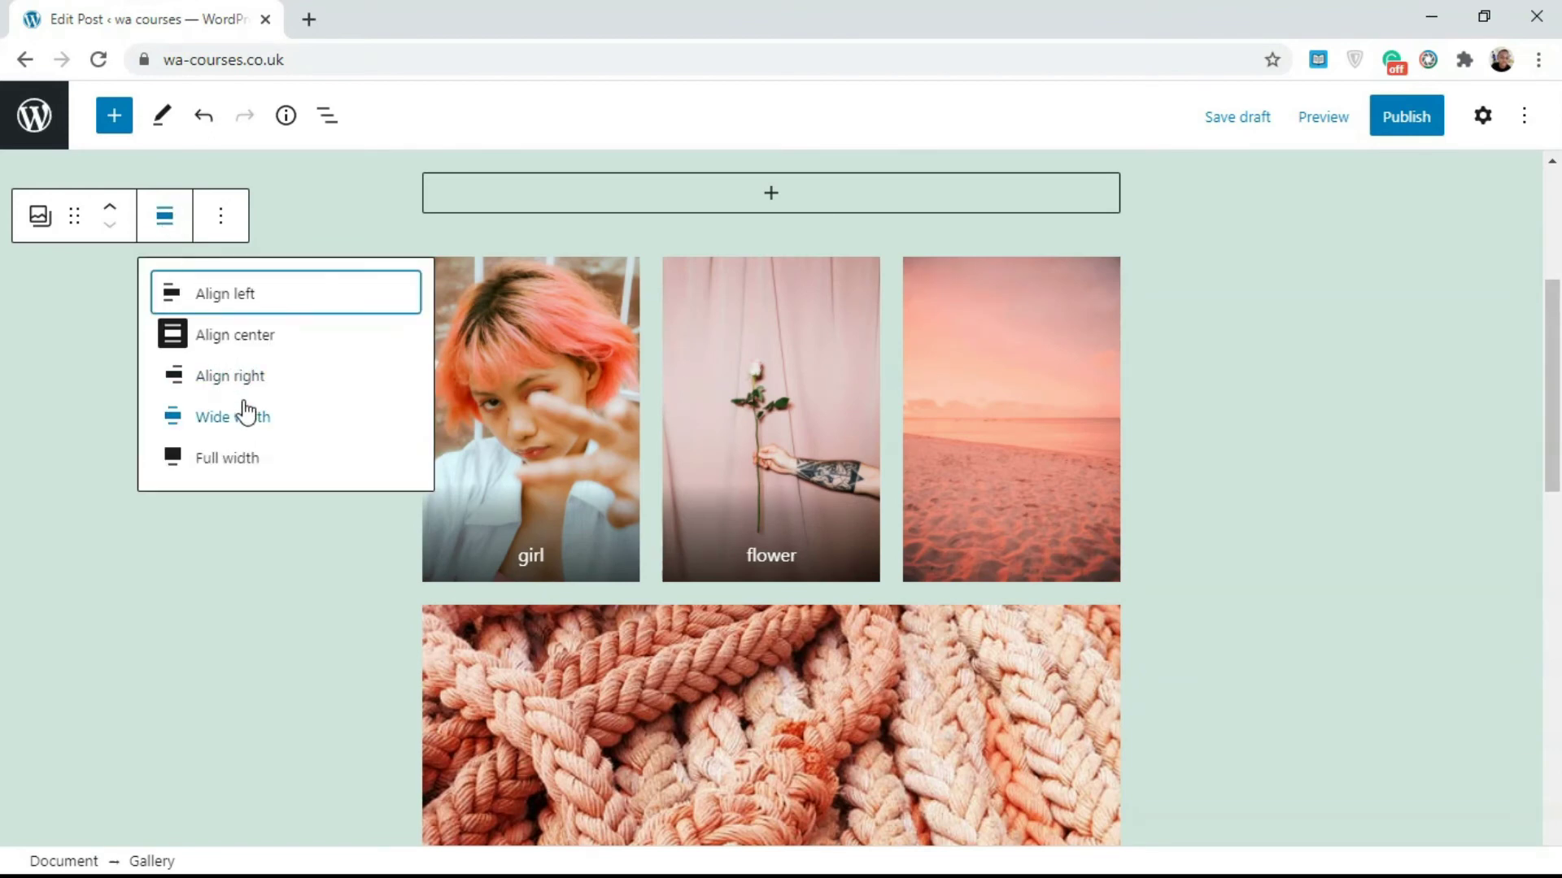
click(244, 413)
- Try the gallery block at Full width and look over the enlarged images
click(166, 213)
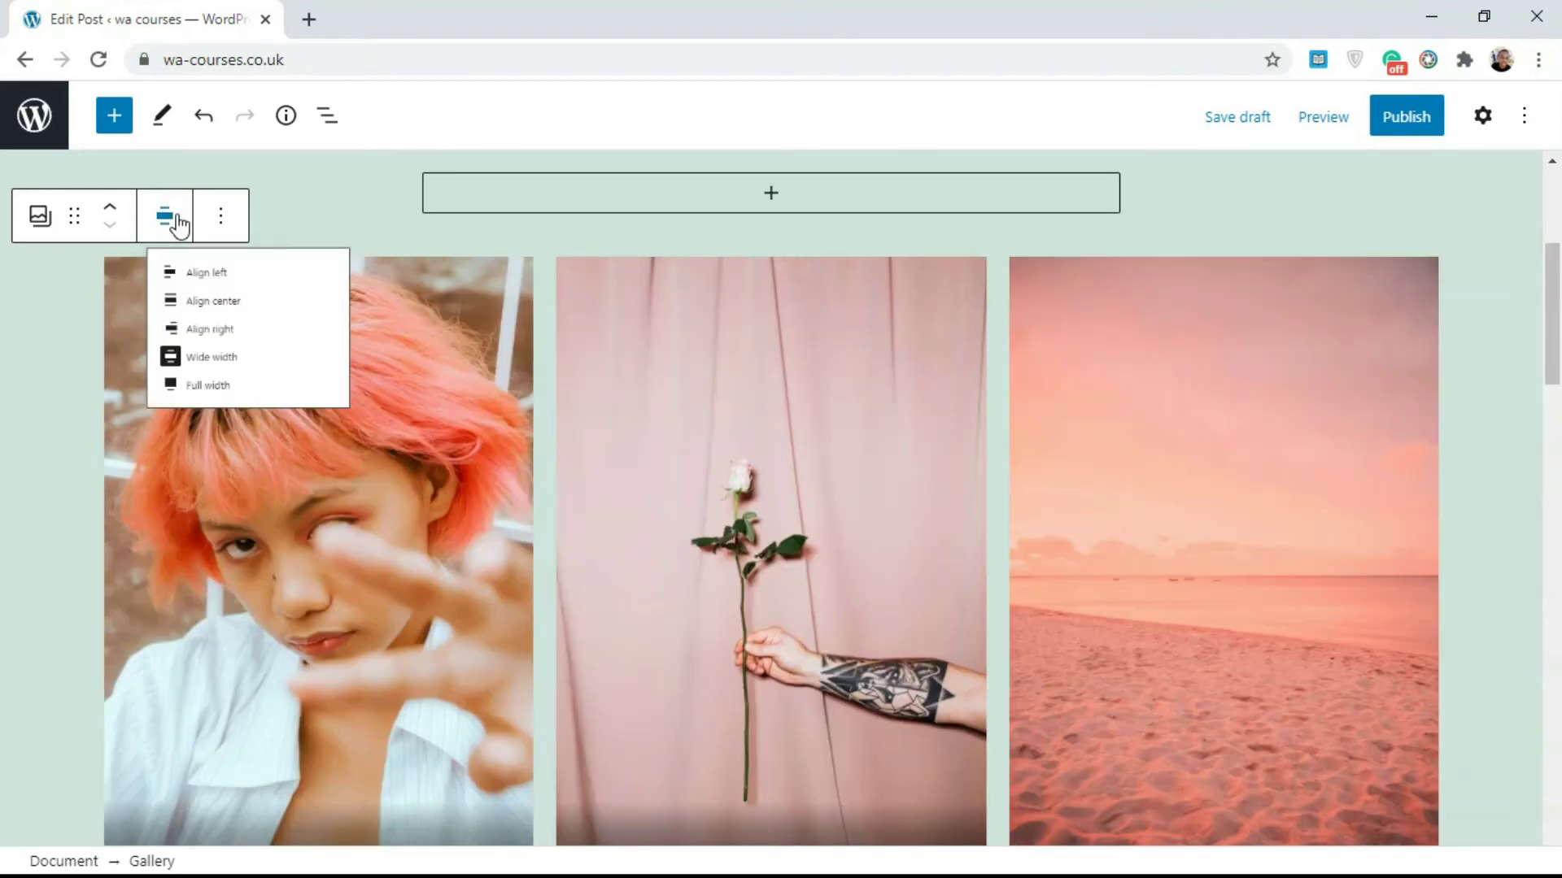
click(226, 459)
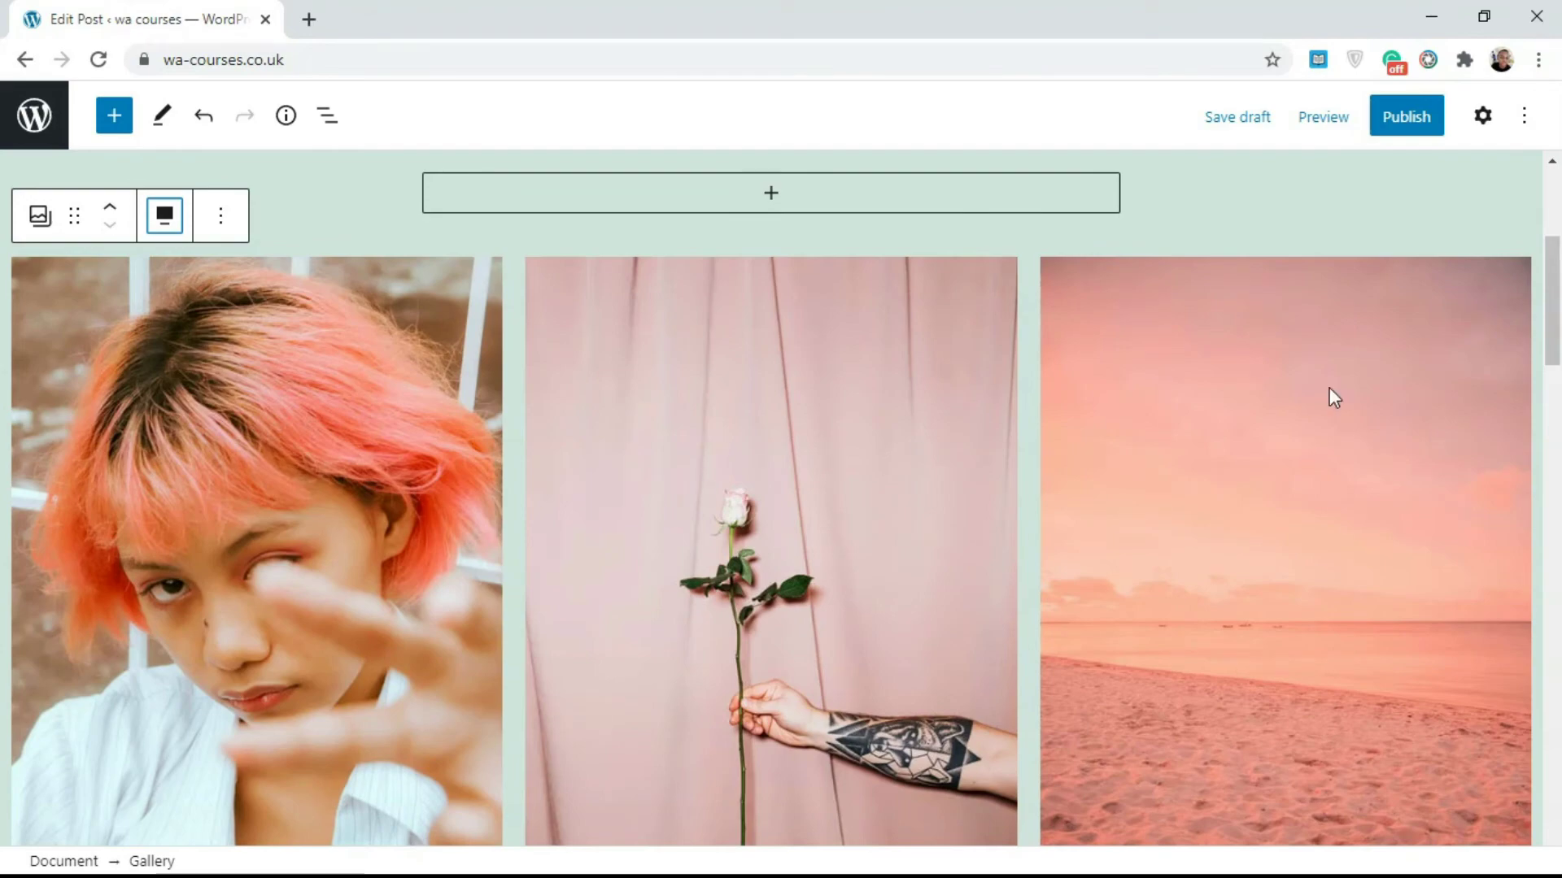
scroll(599, 259, down, 12)
scroll(599, 258, up, 10)
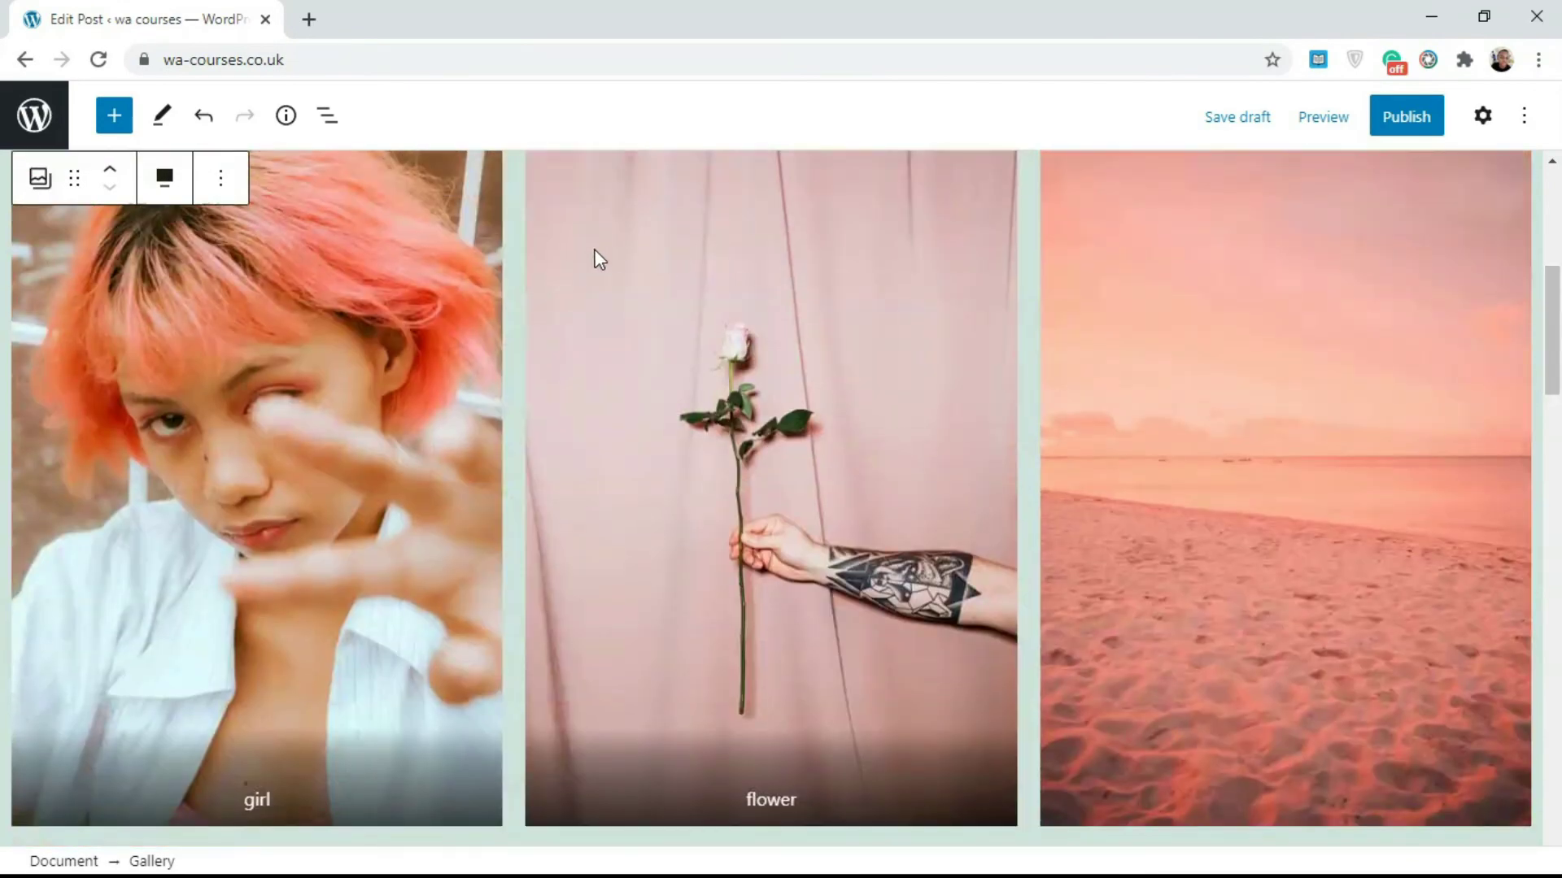
- Switch the gallery from Full width to Wide width, and return it to Align center
click(181, 195)
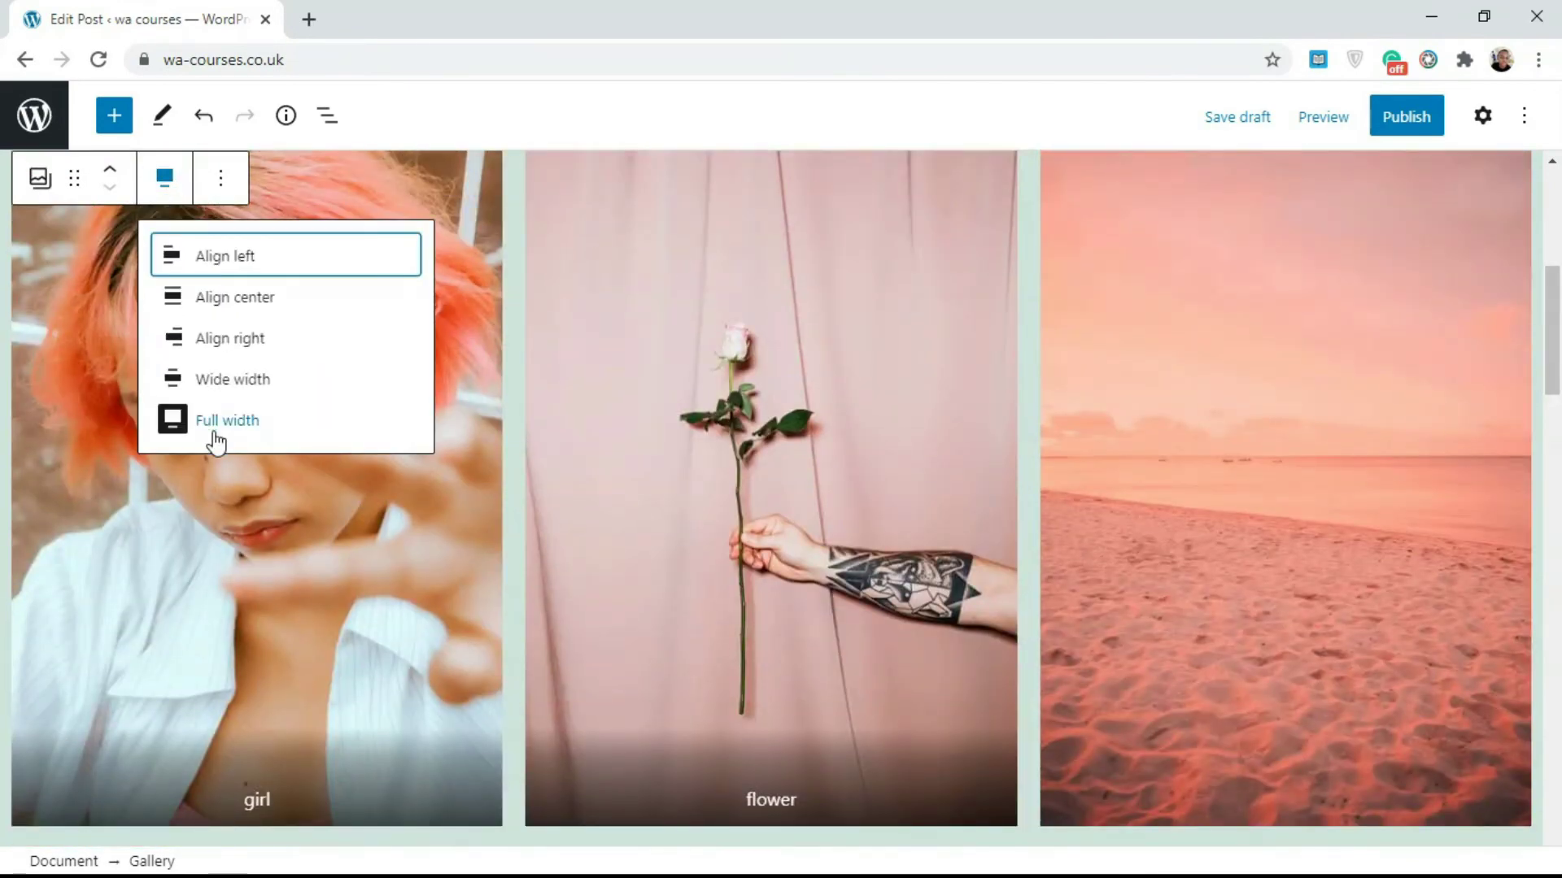
click(232, 379)
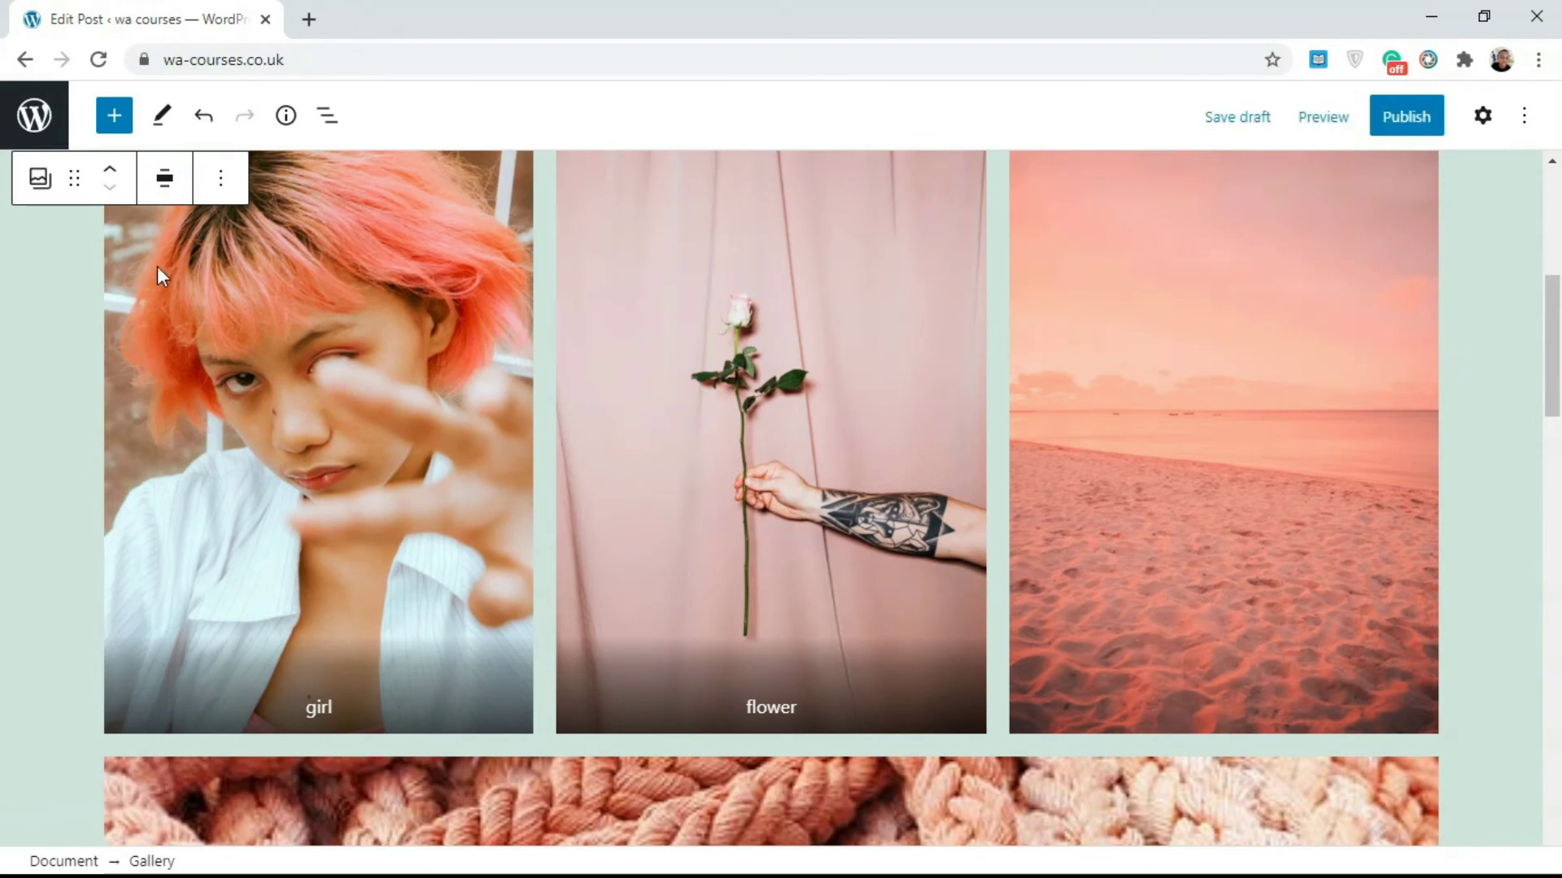
click(172, 177)
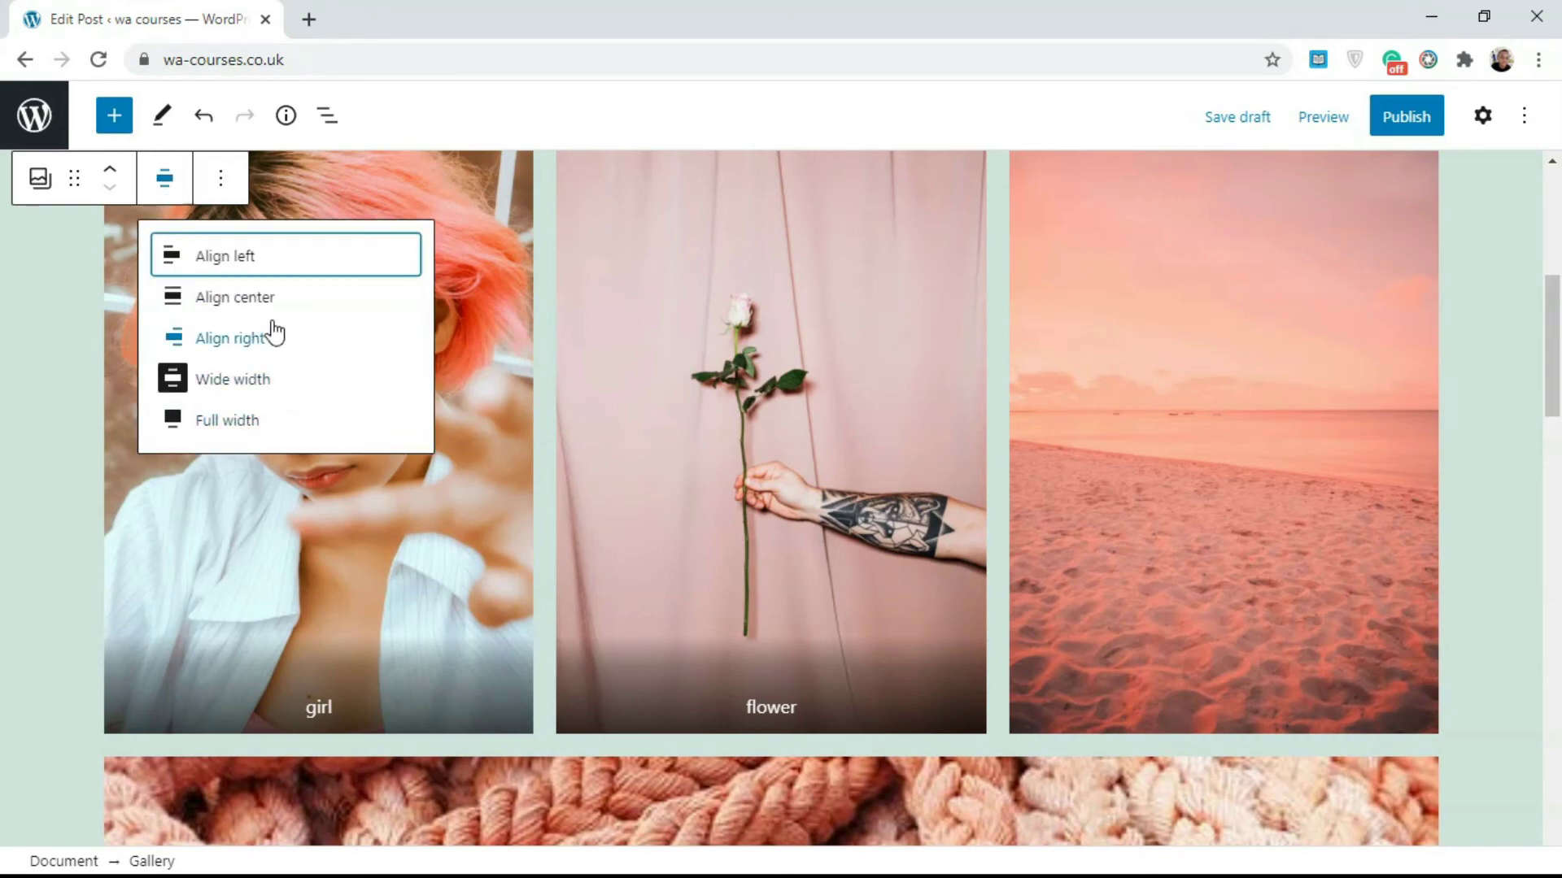
click(262, 298)
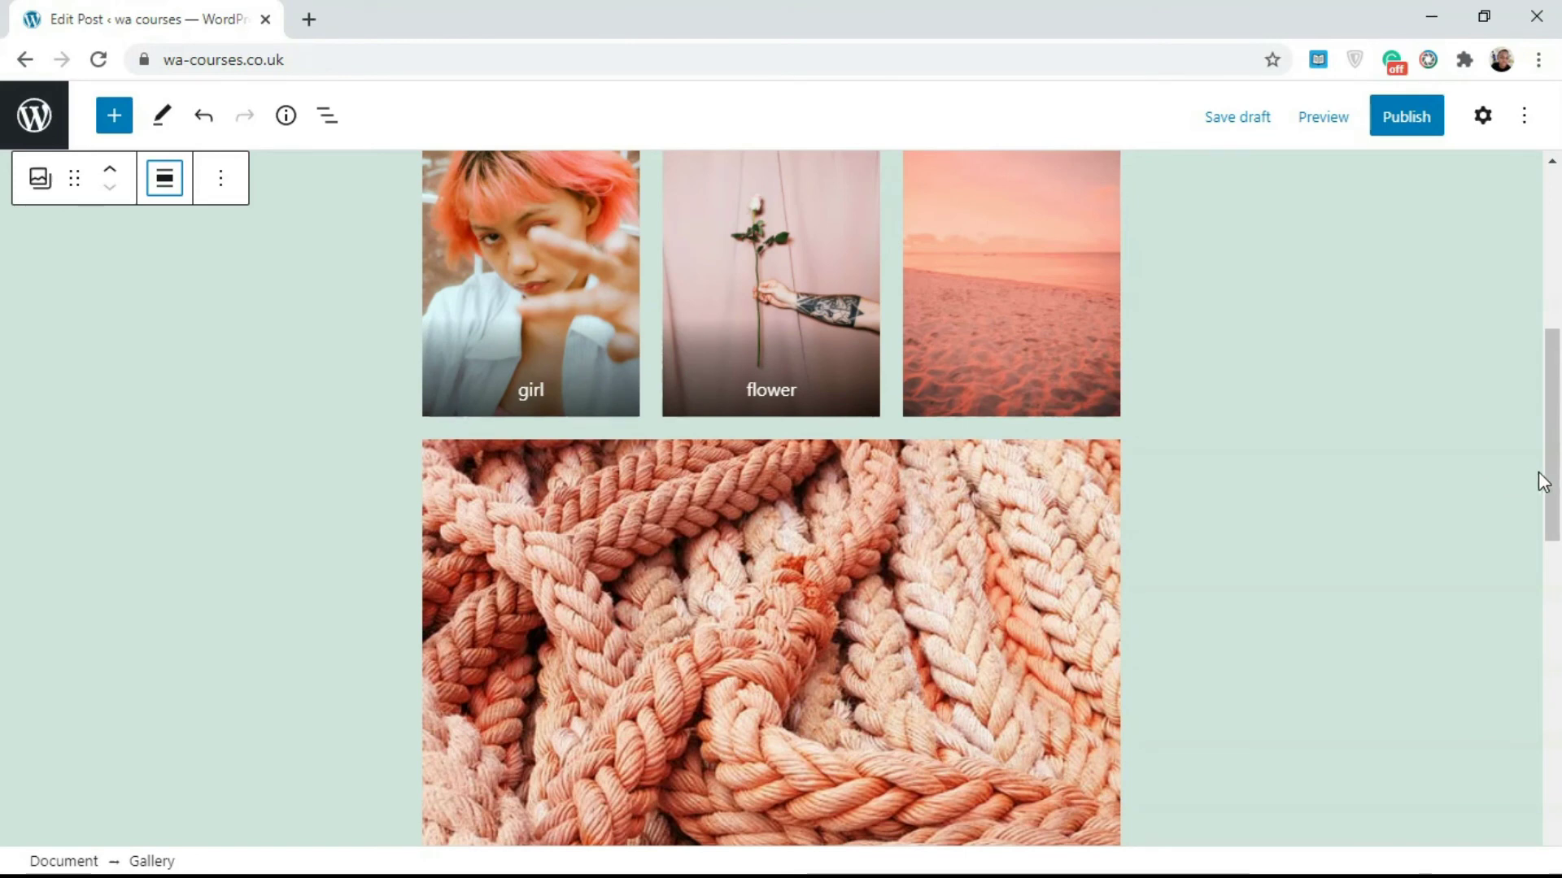
- Review the block types the gallery can be transformed to and open the block's additional options
drag(1550, 488, 1536, 403)
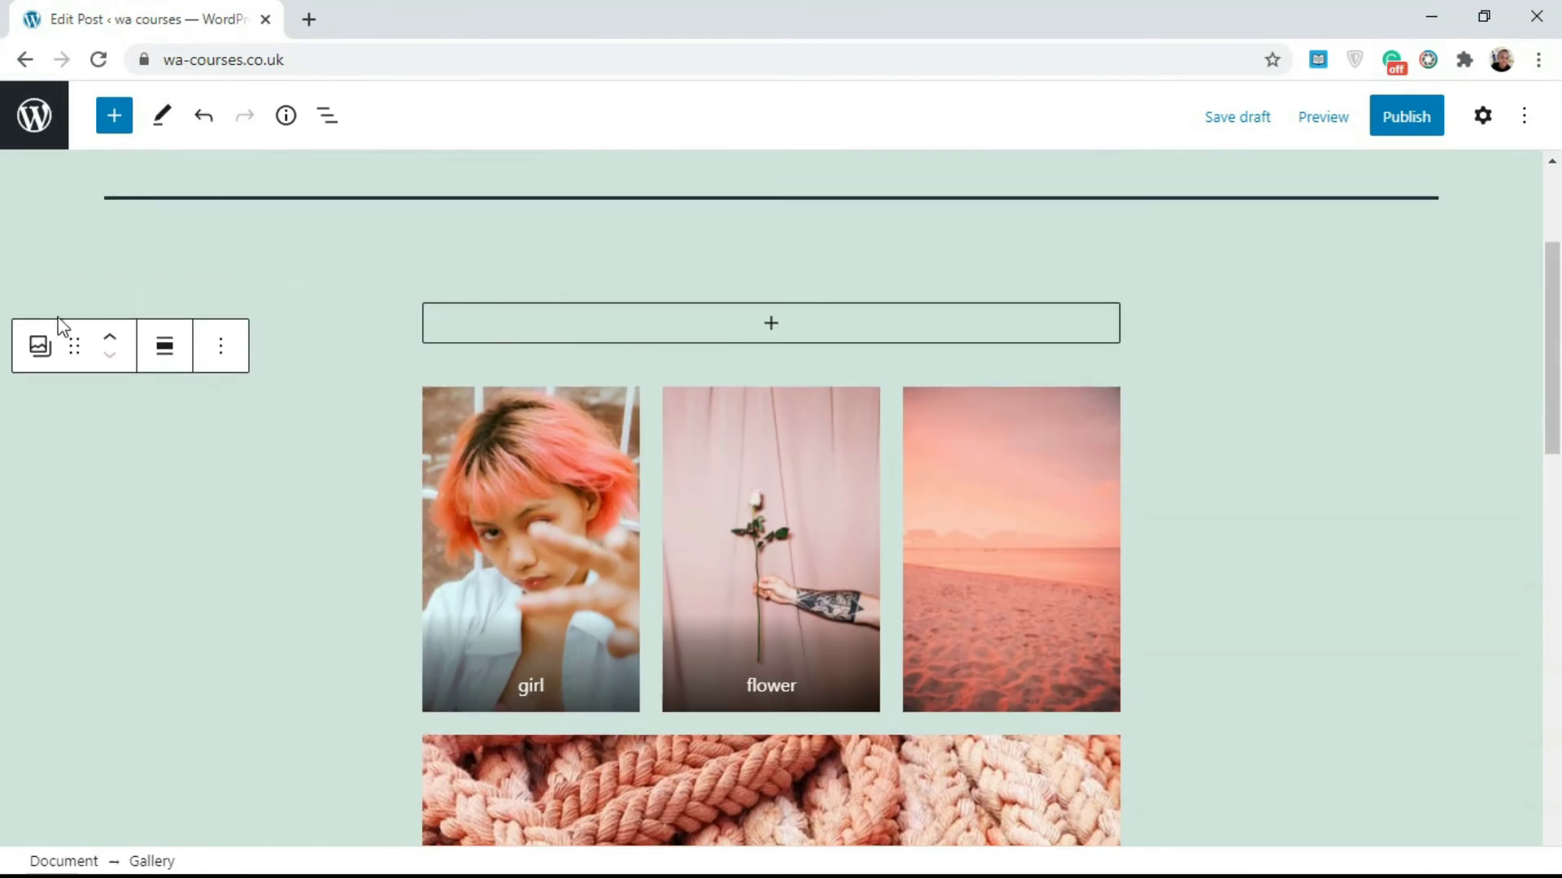
click(42, 350)
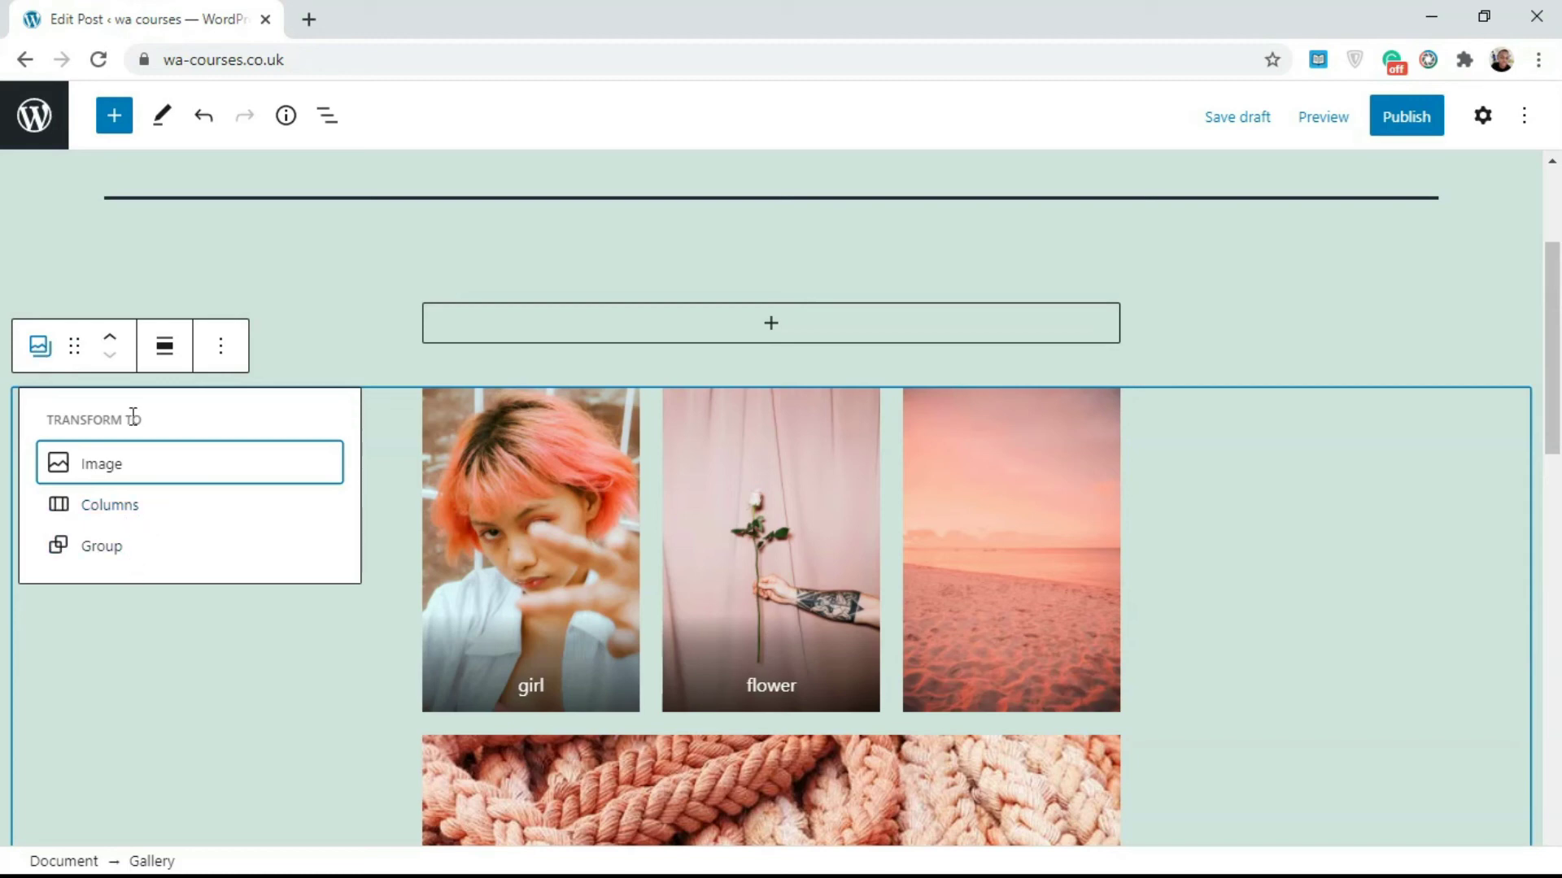
click(236, 348)
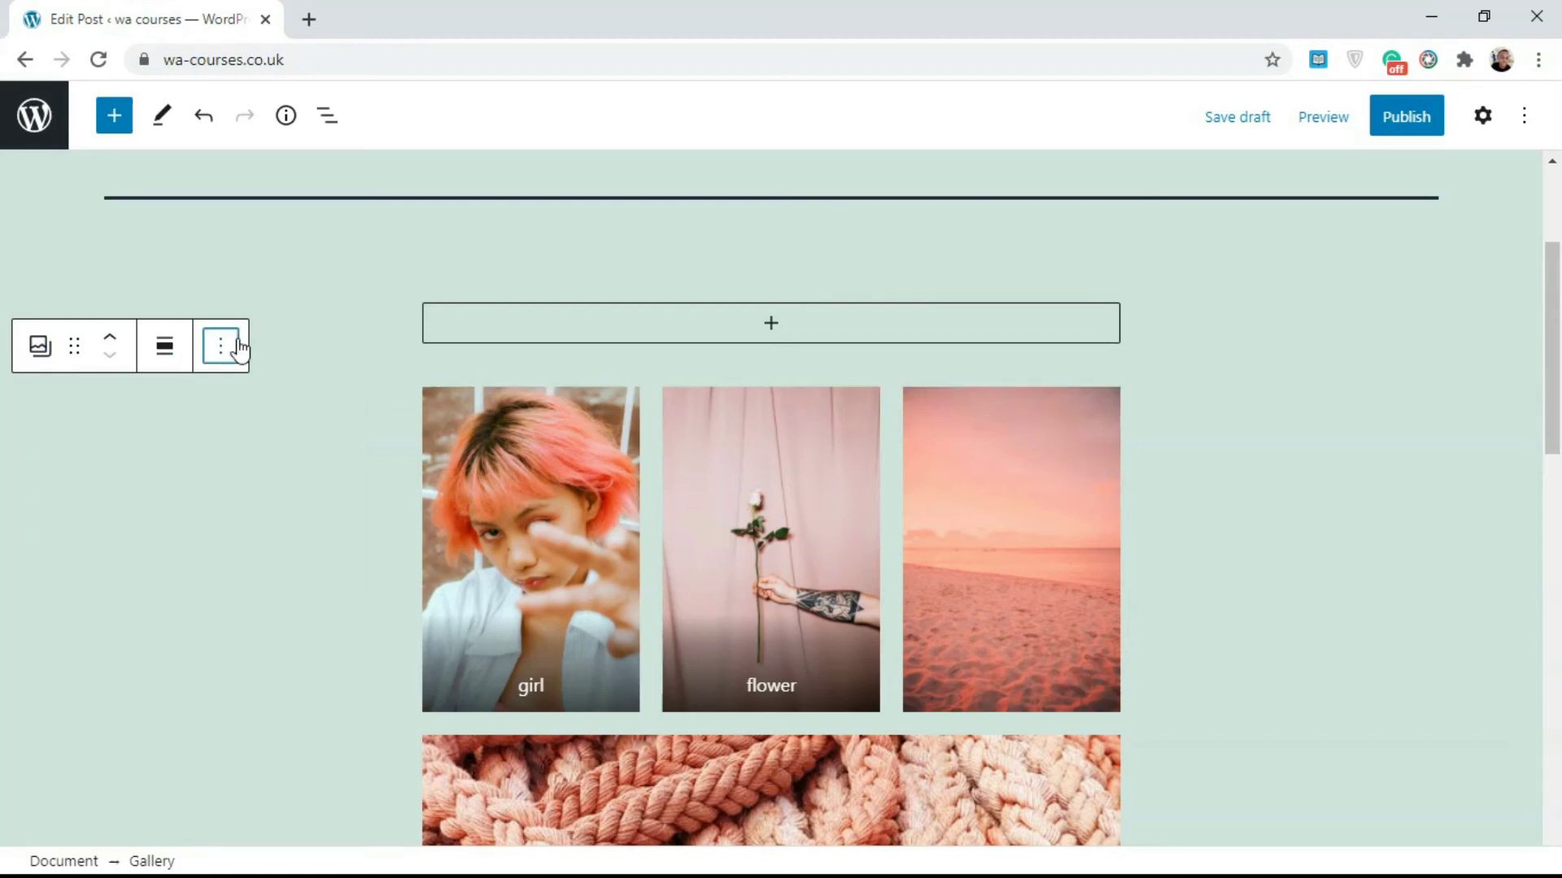
click(238, 349)
click(236, 348)
- Move the girl image to the third position in the gallery and back to the first
click(457, 429)
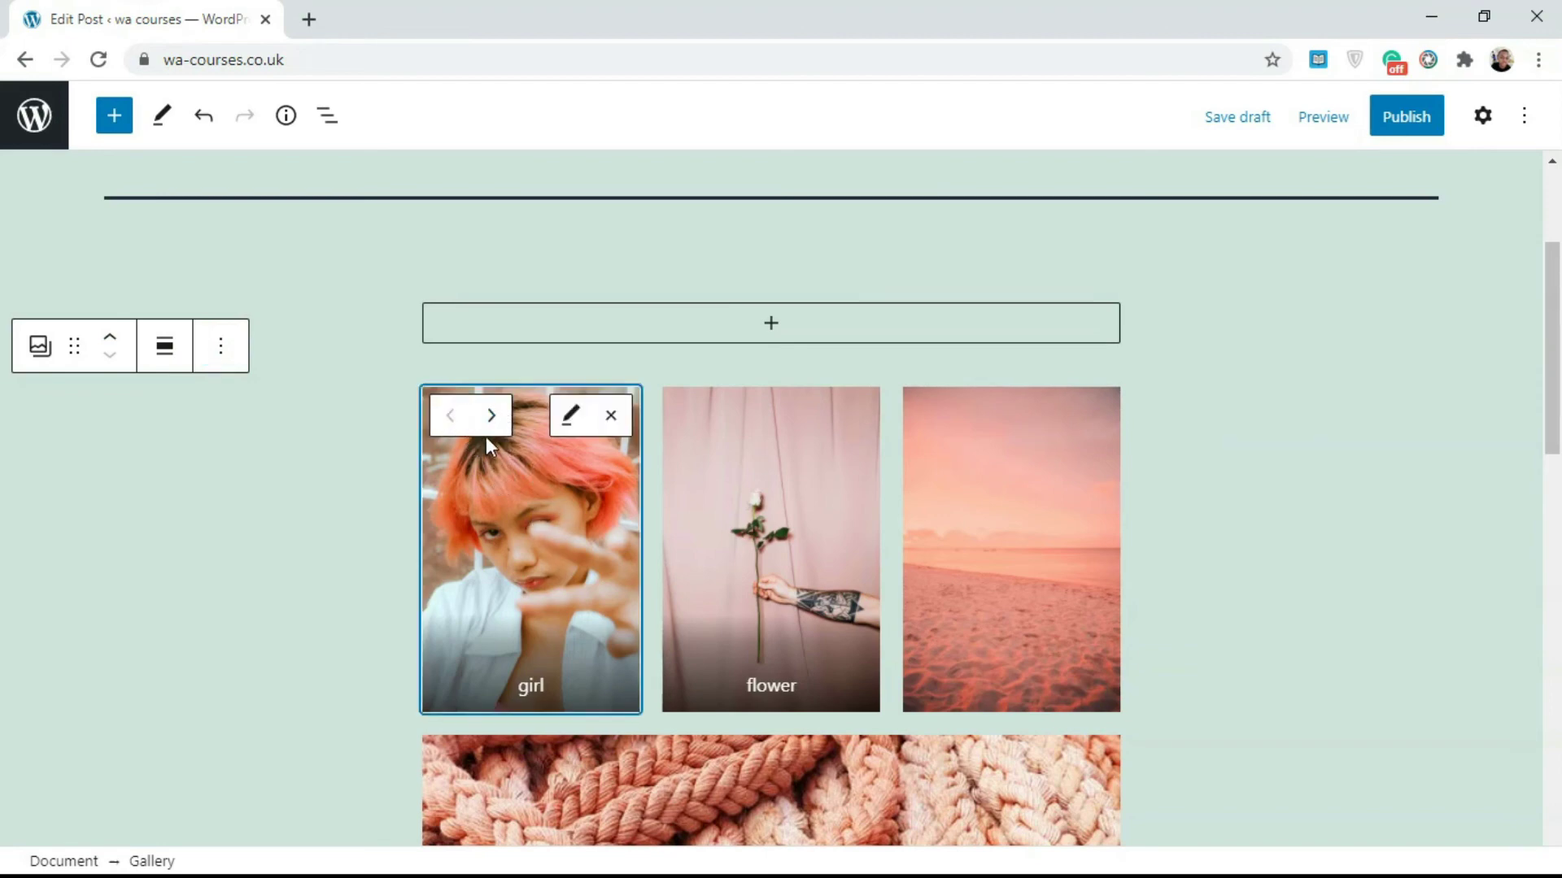
click(490, 416)
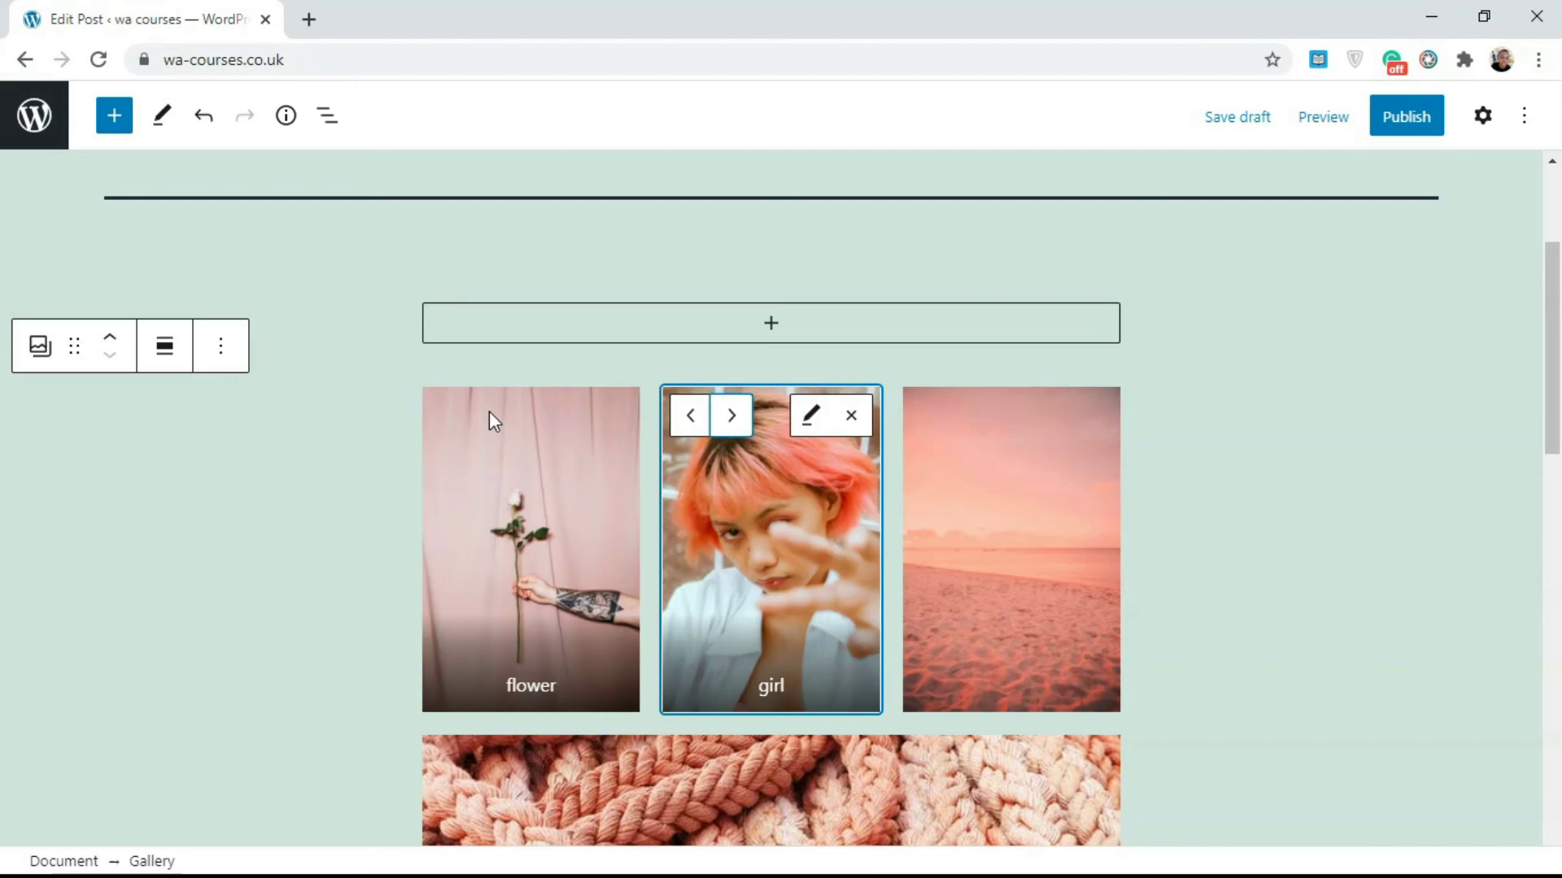
click(747, 416)
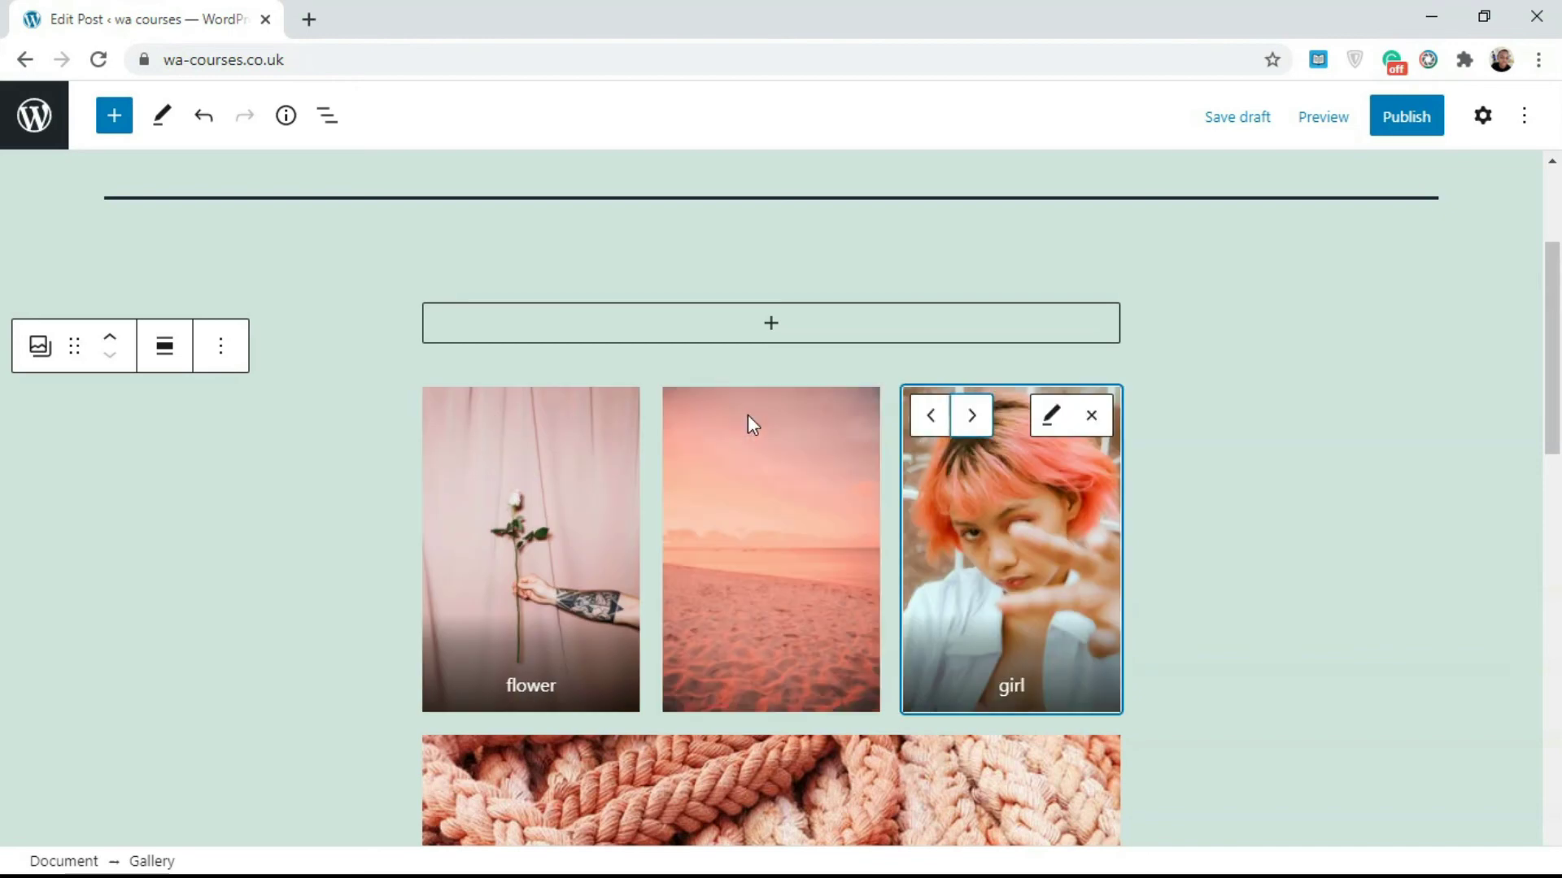
click(927, 419)
click(691, 415)
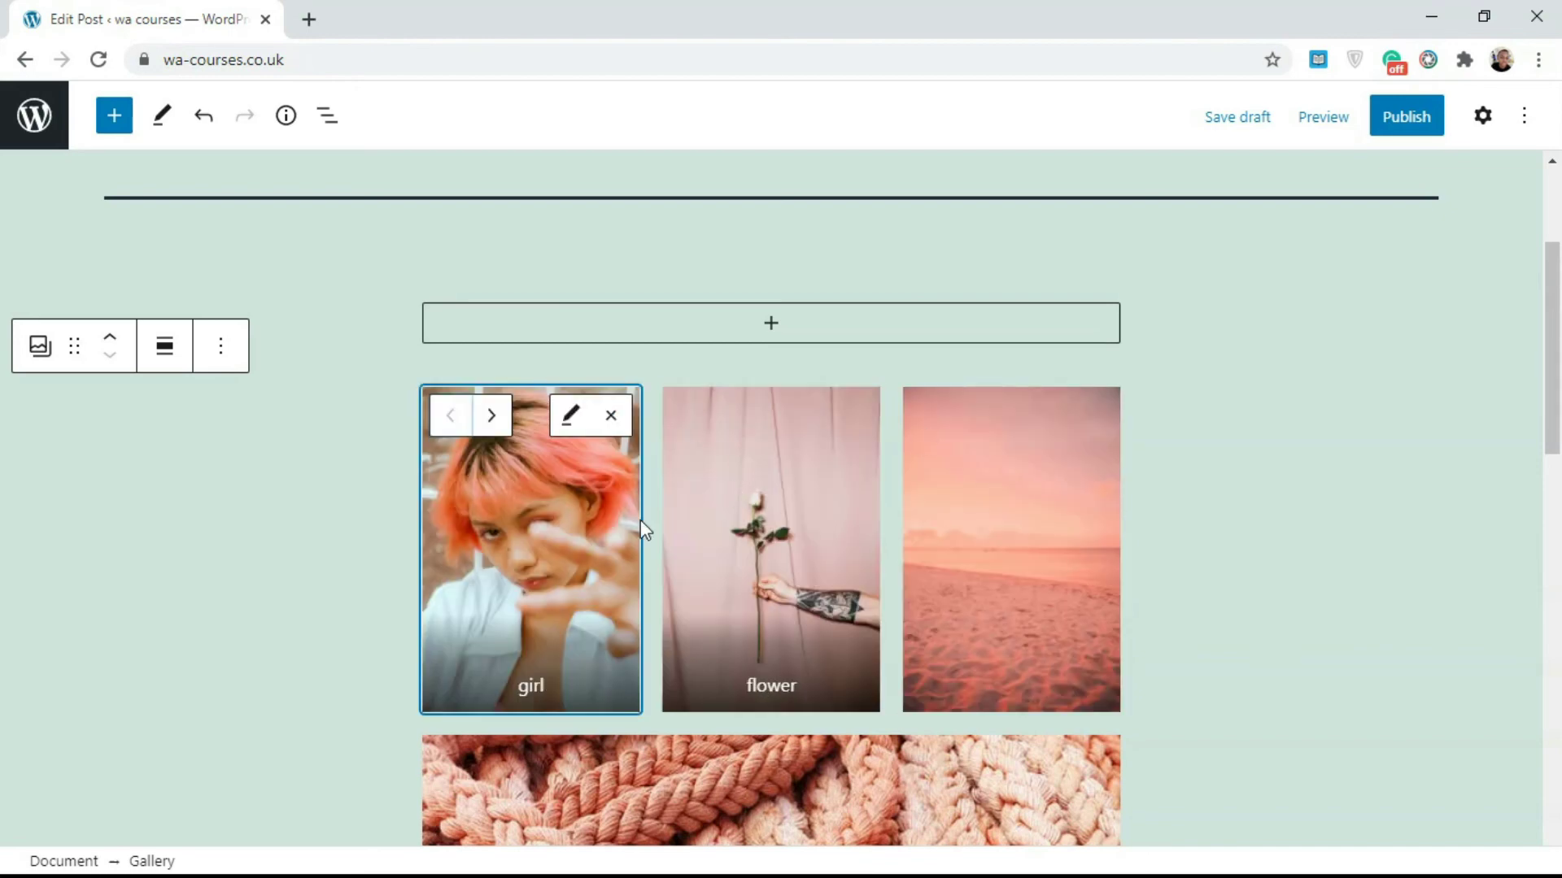
drag(1551, 406, 1511, 544)
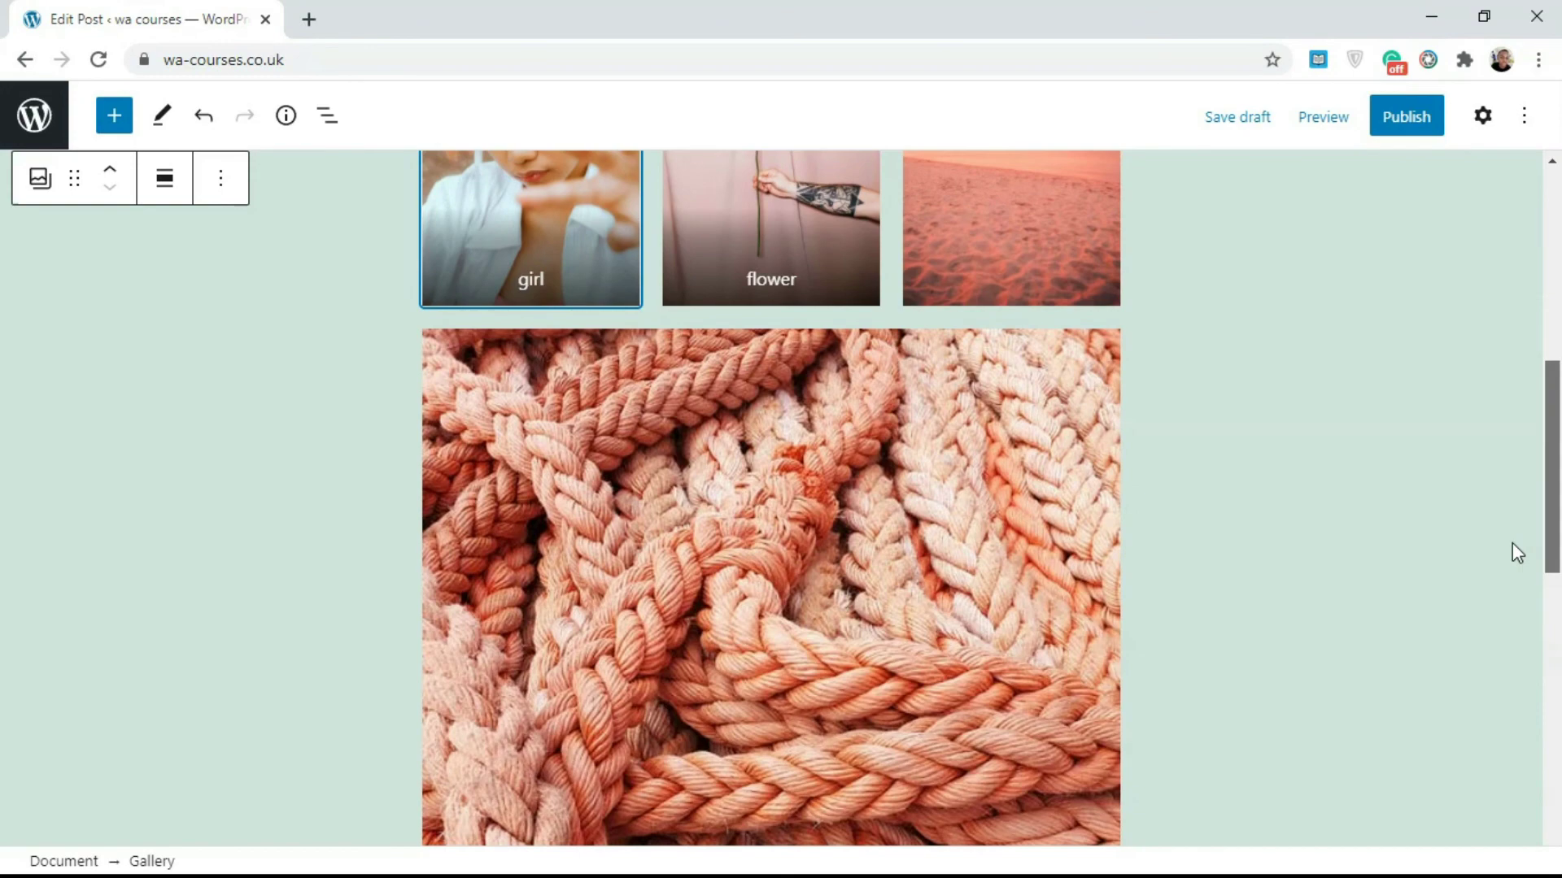
drag(1511, 543, 1511, 543)
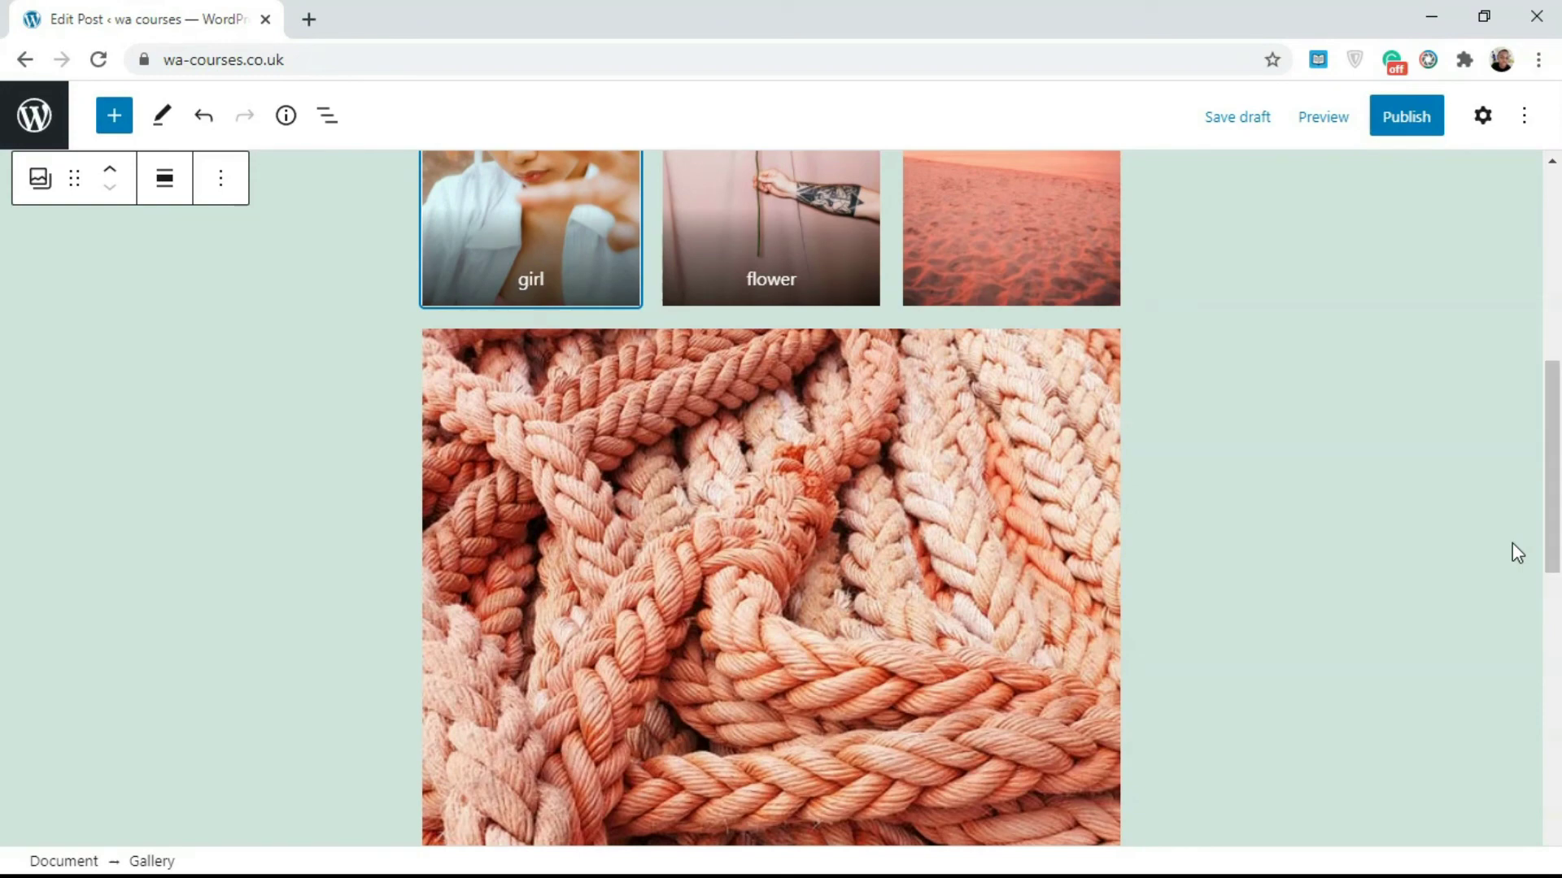